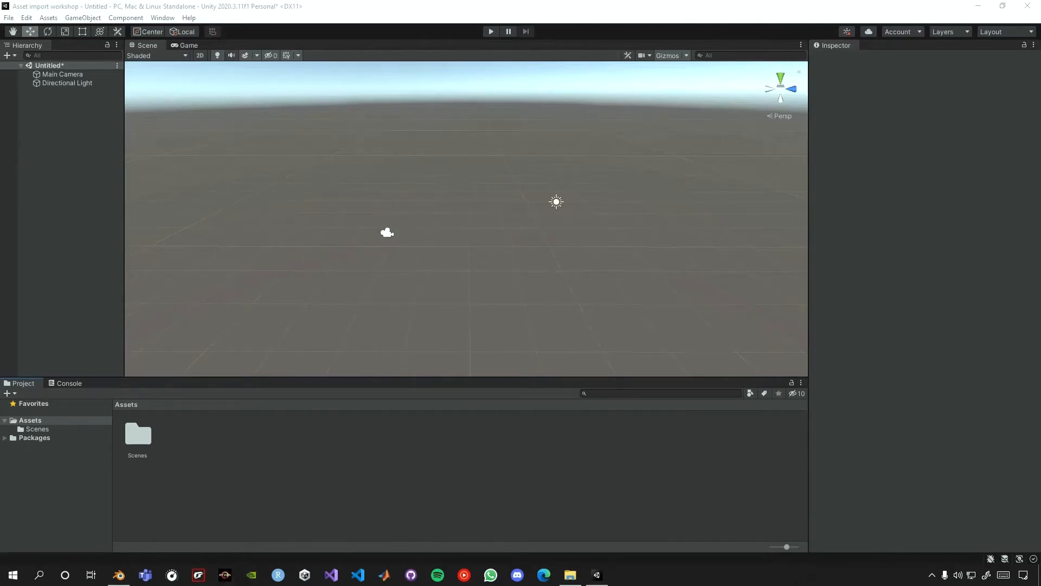
- Open Robotarm.blend from the ReSpawn 22 Assets folder in Blender and bring the whole arm into view
{"action": "left_click", "coordinate": [570, 574]}
{"action": "left_click", "coordinate": [223, 143]}
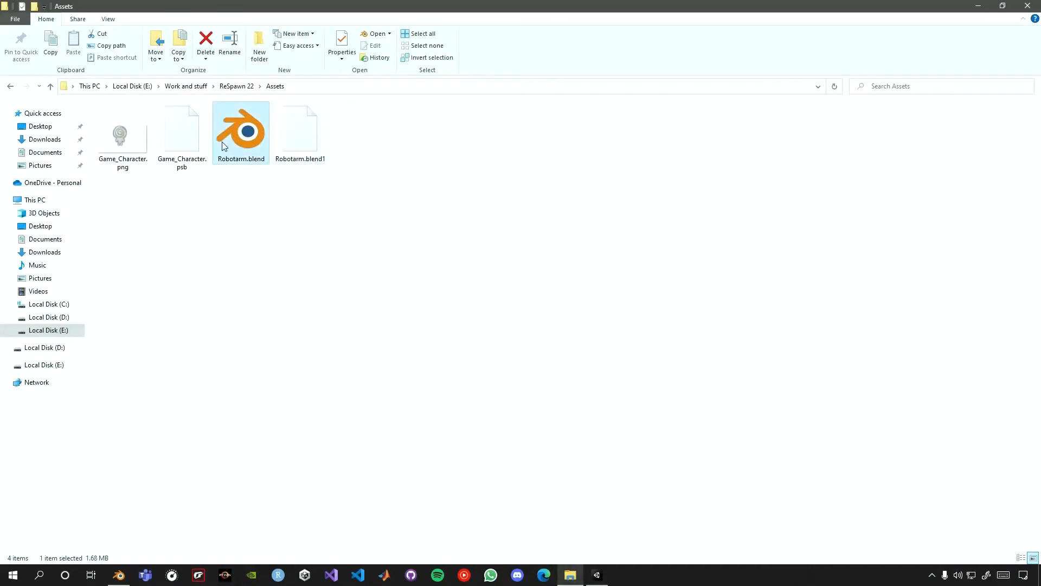
{"action": "double_click", "coordinate": [222, 141]}
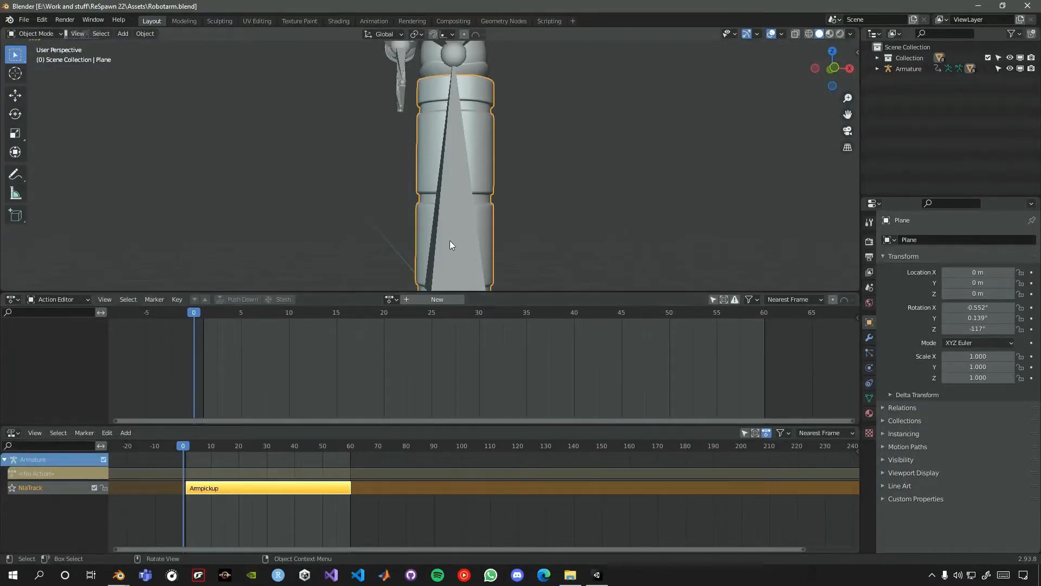
{"action": "scroll", "coordinate": [450, 240], "scroll_direction": "down", "scroll_amount": 6}
{"action": "middle_click_drag", "start_coordinate": [332, 130], "coordinate": [443, 148]}
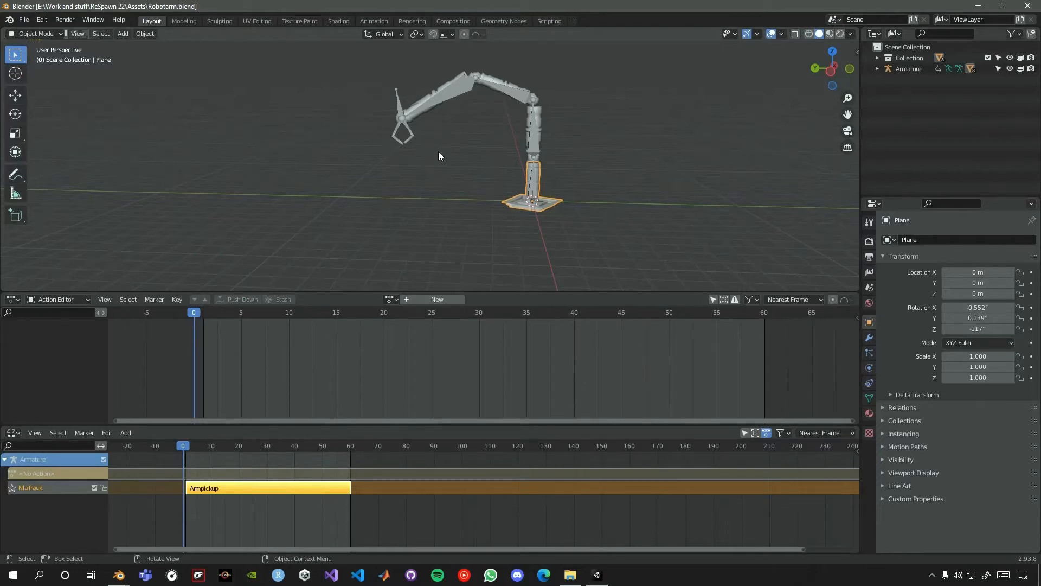
- Export the robot arm as Robotarm.fbx into the Assets folder of the Asset import workshop project
{"action": "left_click", "coordinate": [24, 20]}
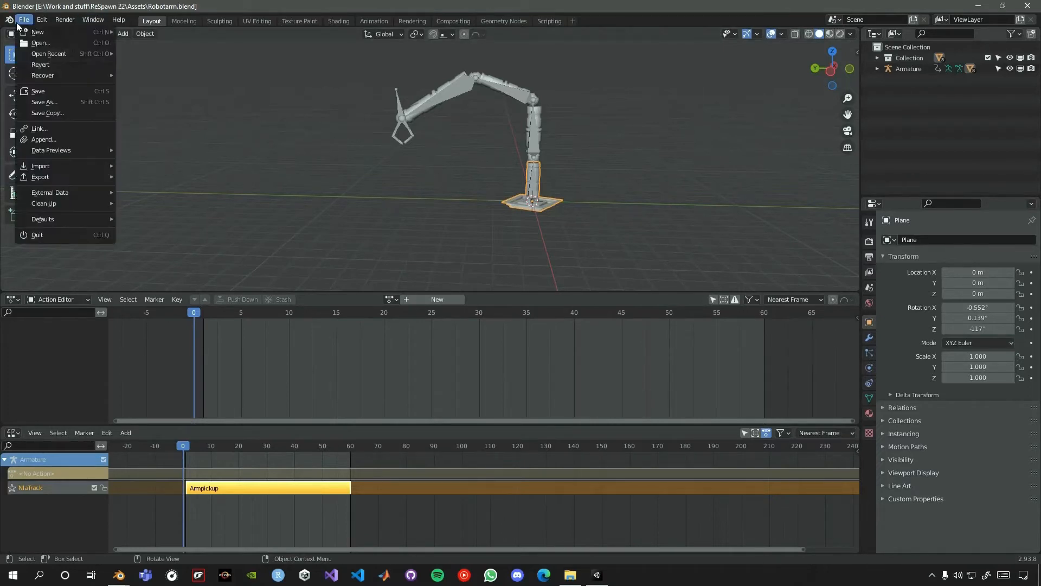
{"action": "mouse_move", "coordinate": [103, 177]}
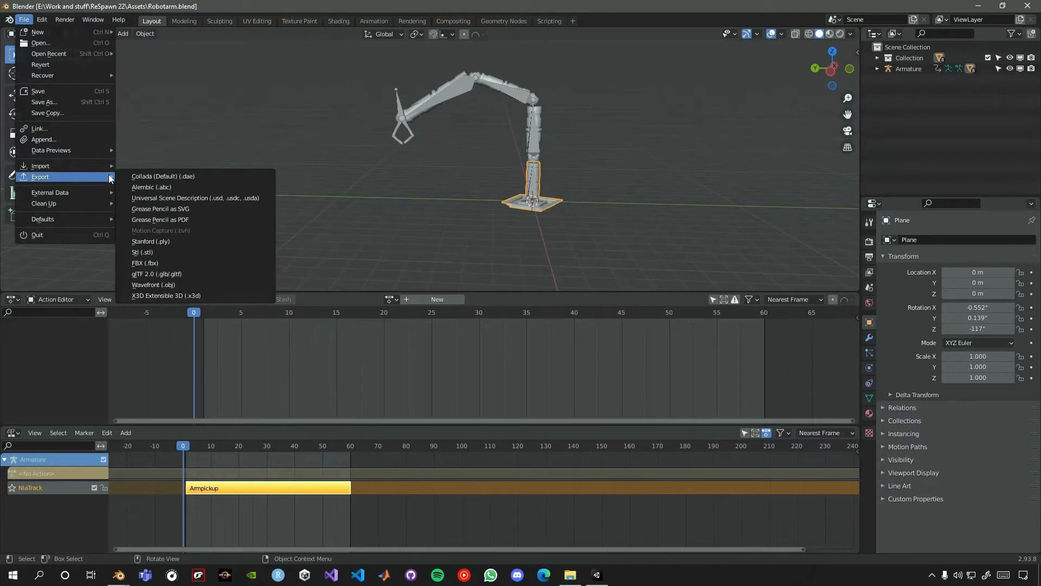
{"action": "left_click", "coordinate": [213, 253]}
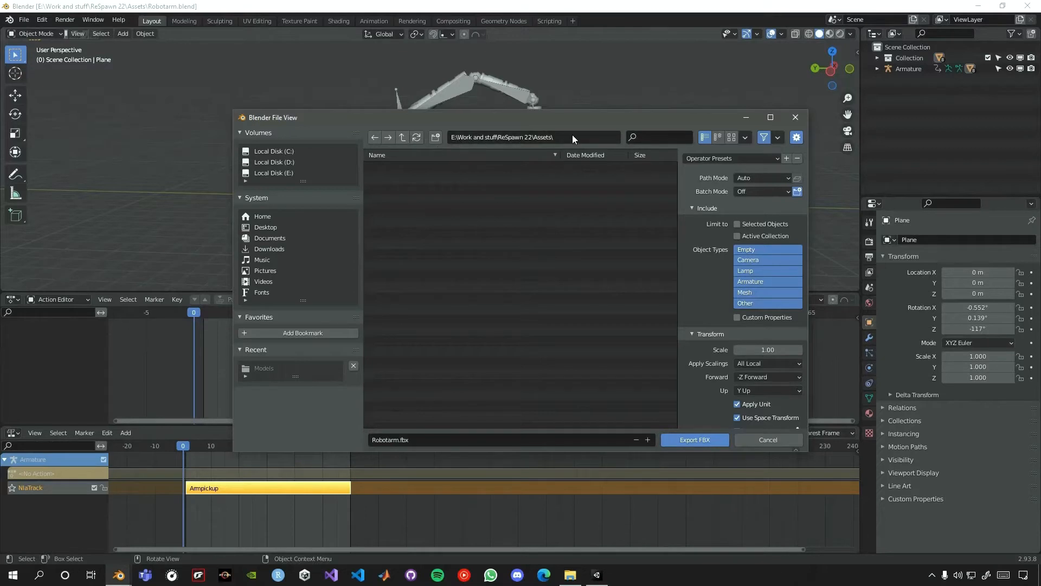
{"action": "left_click", "coordinate": [403, 138]}
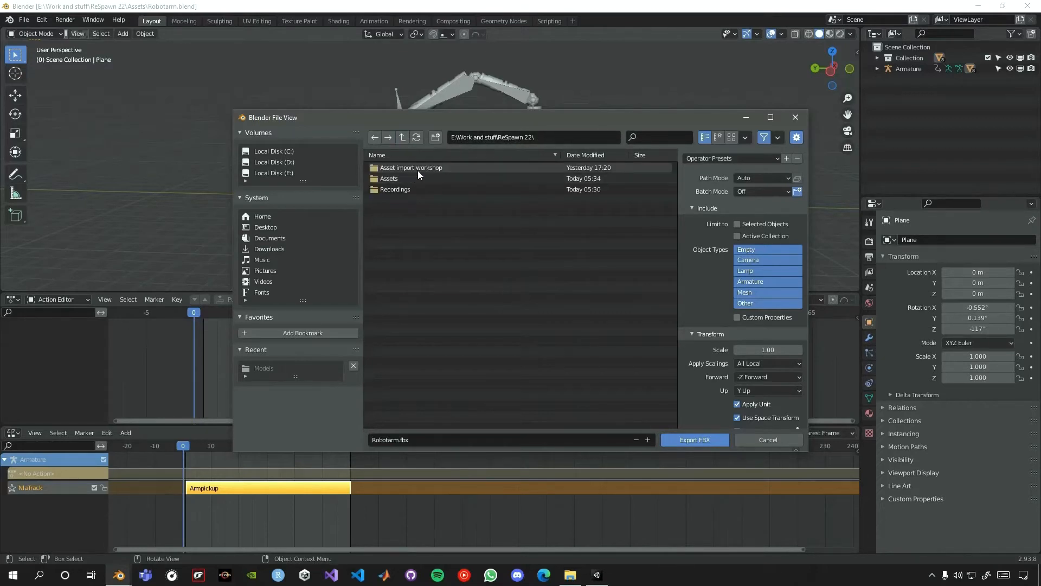
{"action": "double_click", "coordinate": [418, 167]}
{"action": "double_click", "coordinate": [417, 168]}
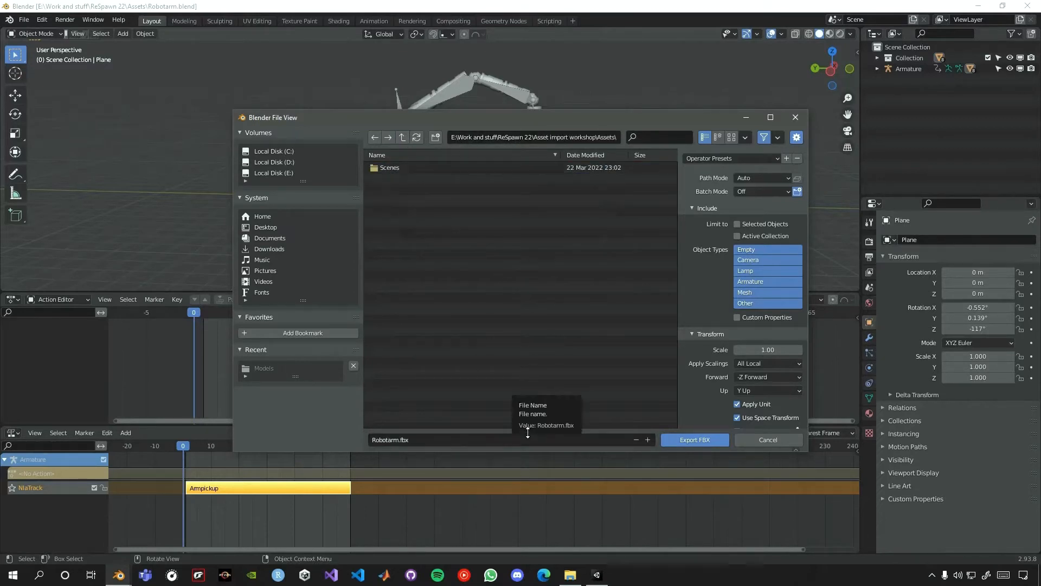
{"action": "left_click", "coordinate": [437, 440]}
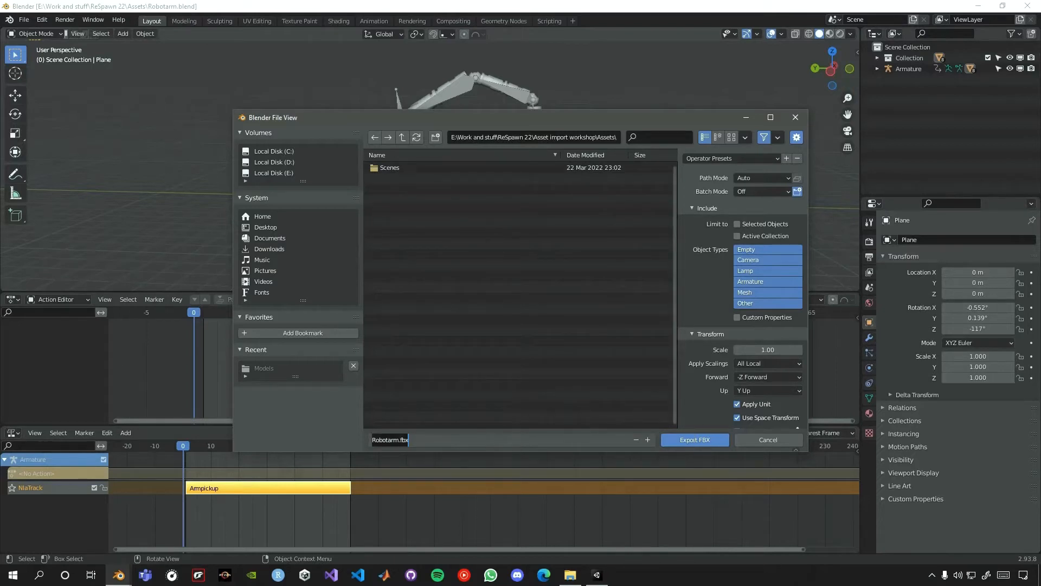
{"action": "left_click", "coordinate": [693, 438]}
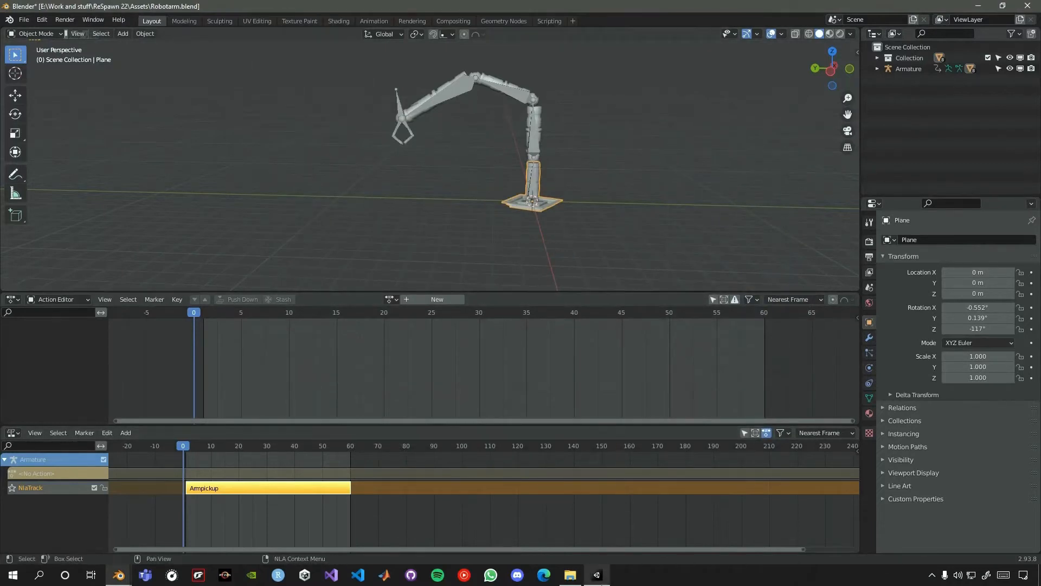
- Switch to Unity and examine the imported Robotarm asset's import settings, sub-assets and animation clips
{"action": "left_click", "coordinate": [596, 574]}
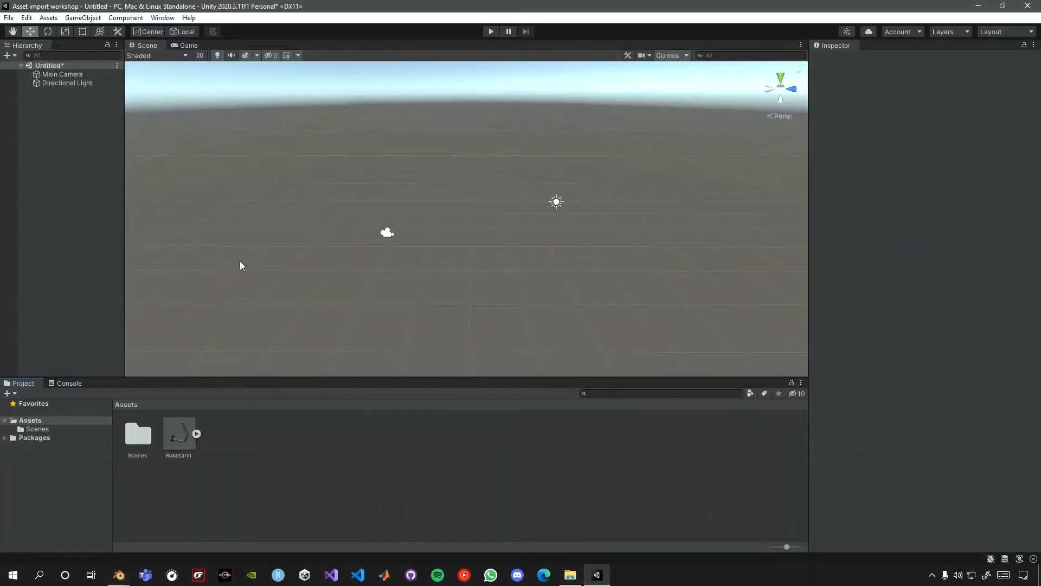
{"action": "left_click", "coordinate": [175, 437]}
{"action": "left_click", "coordinate": [197, 434]}
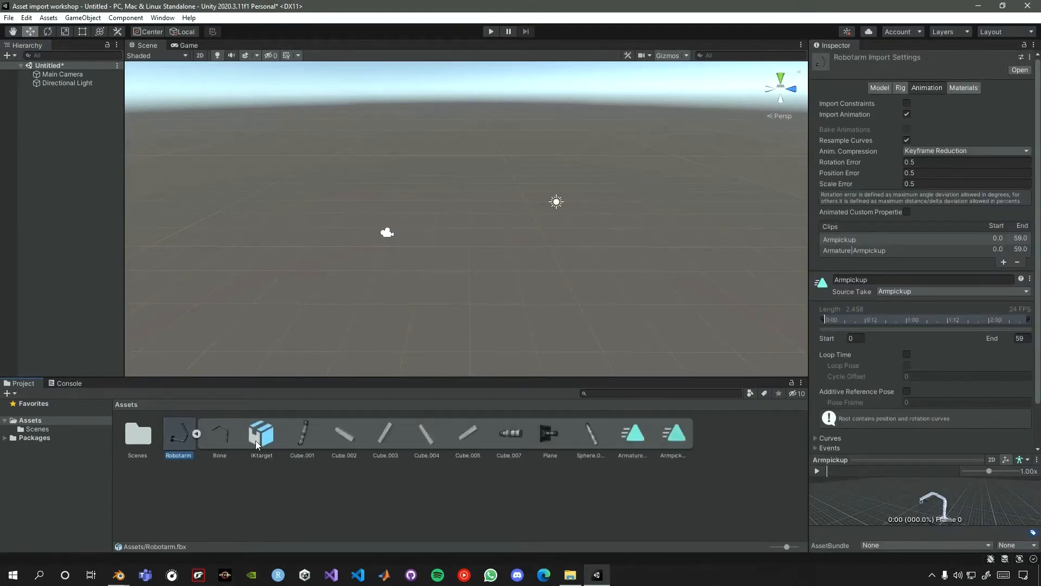
{"action": "left_click", "coordinate": [622, 437]}
{"action": "left_click", "coordinate": [675, 434]}
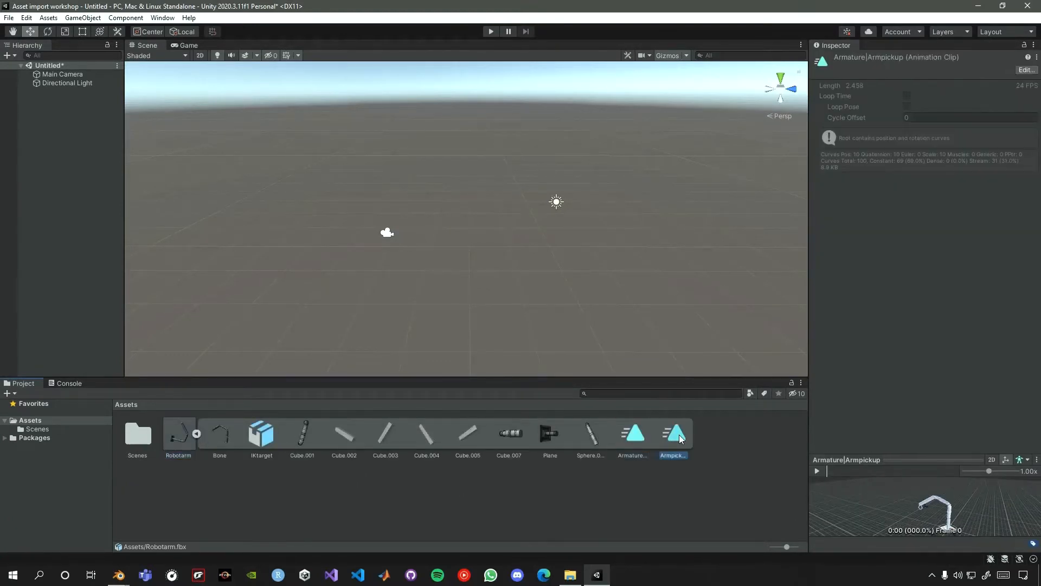
- Collapse the Robotarm asset's contents and place the model in the scene
{"action": "left_click", "coordinate": [197, 434]}
{"action": "left_click_drag", "start_coordinate": [179, 437], "coordinate": [457, 284]}
{"action": "mouse_move", "coordinate": [457, 284]}
{"action": "middle_mouse_down"}
{"action": "mouse_move", "coordinate": [479, 261]}
{"action": "mouse_move", "coordinate": [469, 277]}
{"action": "middle_mouse_up"}
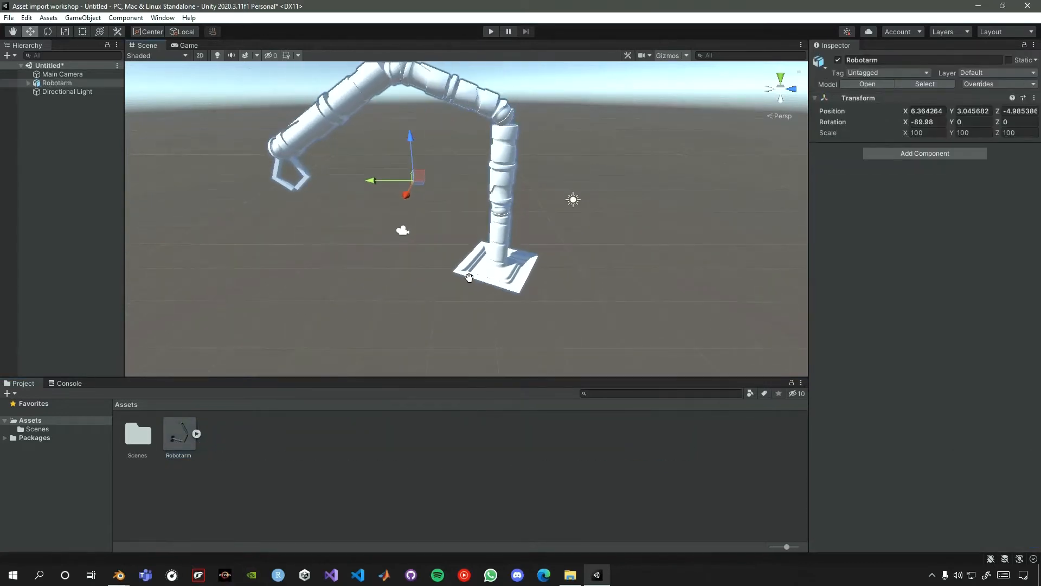
- Examine the placed robot arm's Bone and IKtarget hierarchy and the animation clip inside its asset
{"action": "left_click", "coordinate": [27, 83]}
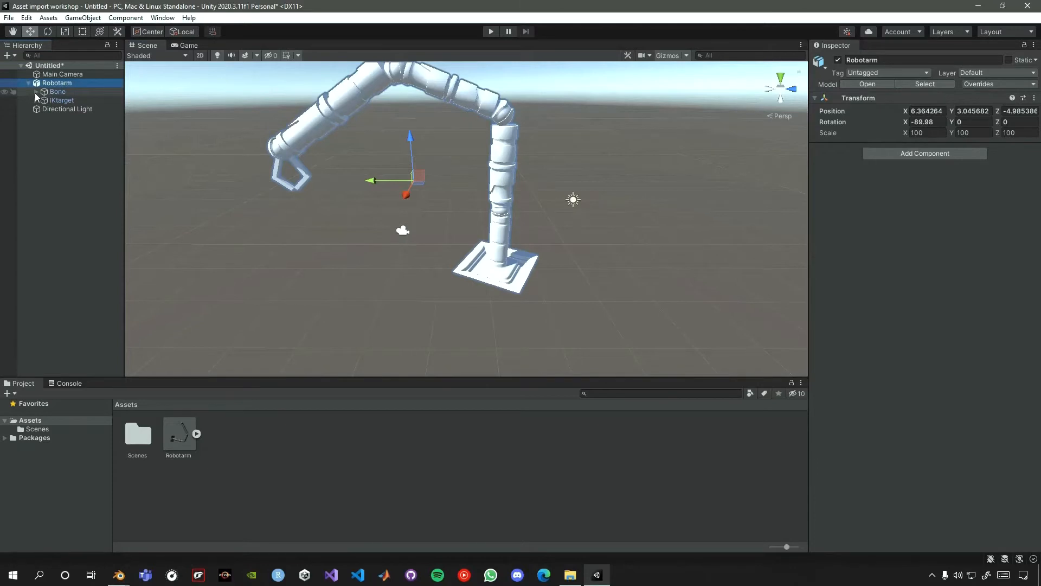
{"action": "left_click", "coordinate": [35, 92]}
{"action": "left_click", "coordinate": [35, 92]}
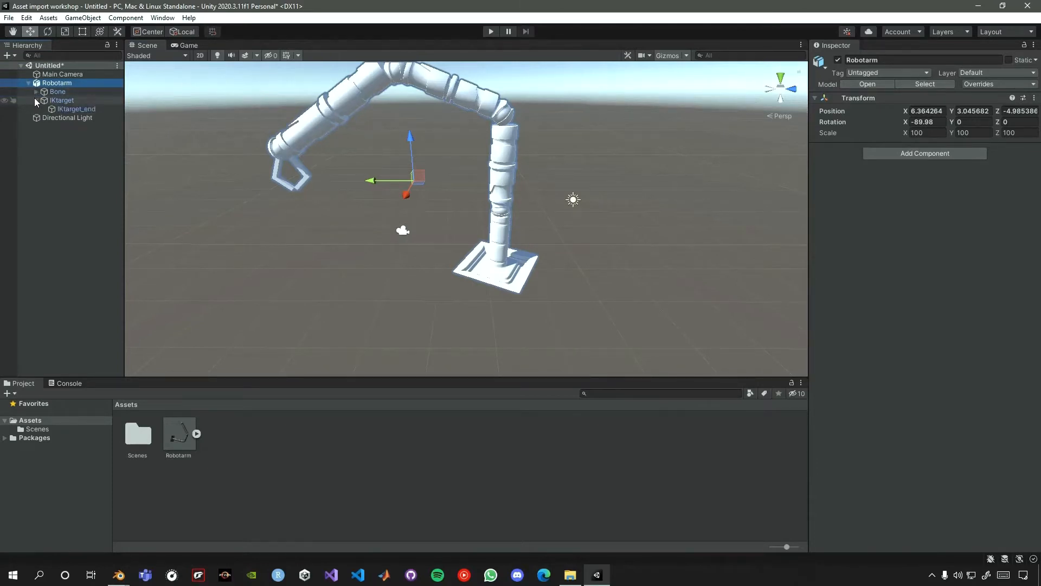
{"action": "left_click", "coordinate": [28, 83]}
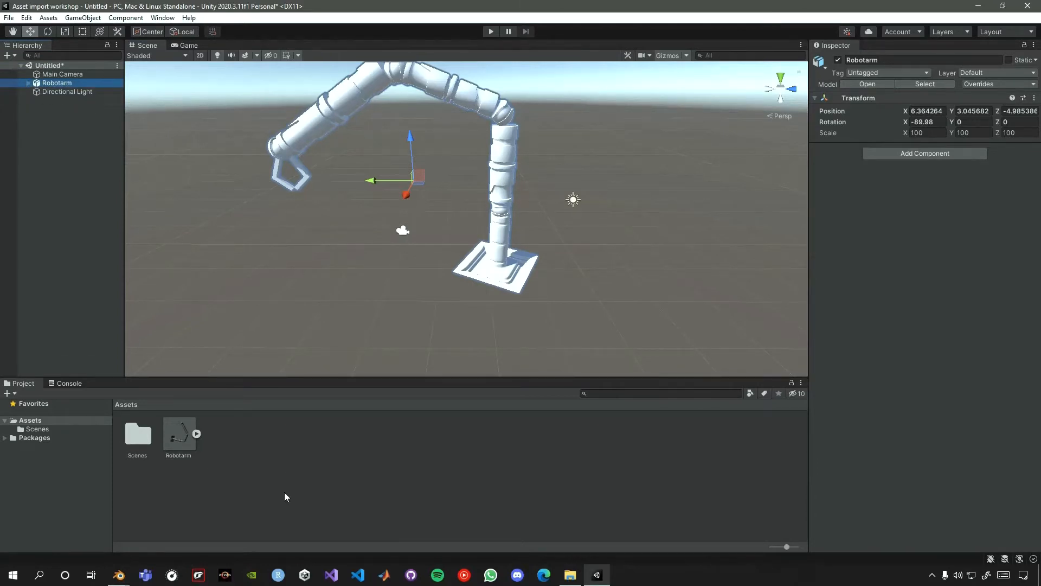
{"action": "left_click", "coordinate": [196, 434]}
{"action": "left_click", "coordinate": [633, 440]}
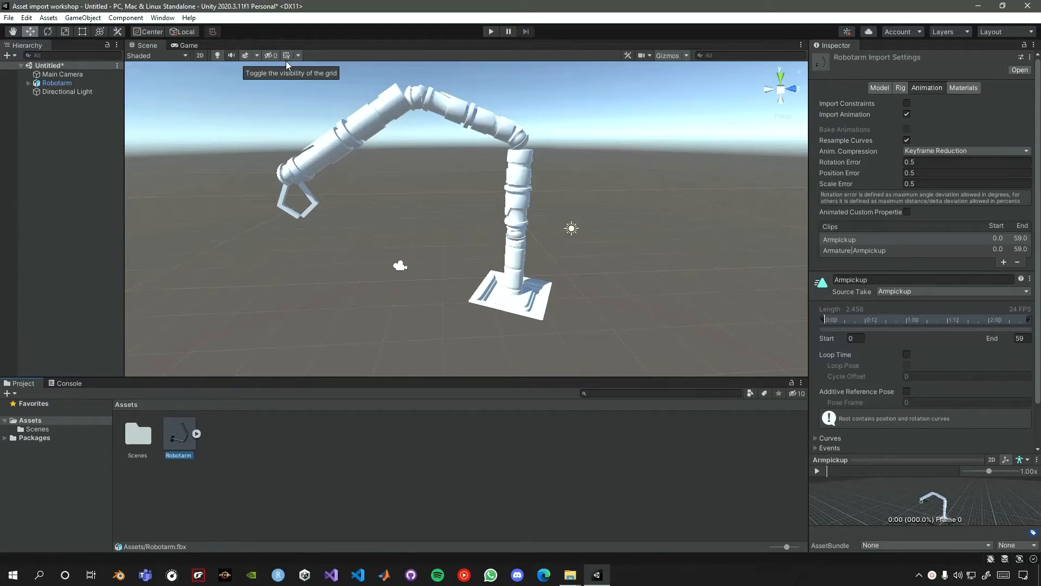
- Copy Robotarm.blend from the ReSpawn 22 Assets folder into the Unity project's Assets folder and select the imported asset in Unity
{"action": "mouse_move", "coordinate": [579, 576]}
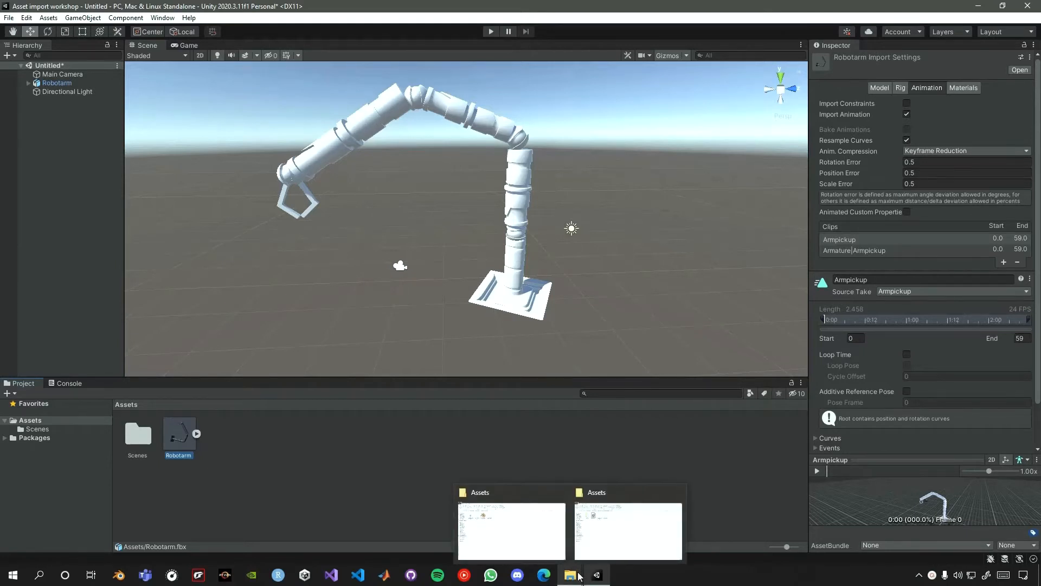
{"action": "left_click", "coordinate": [511, 528]}
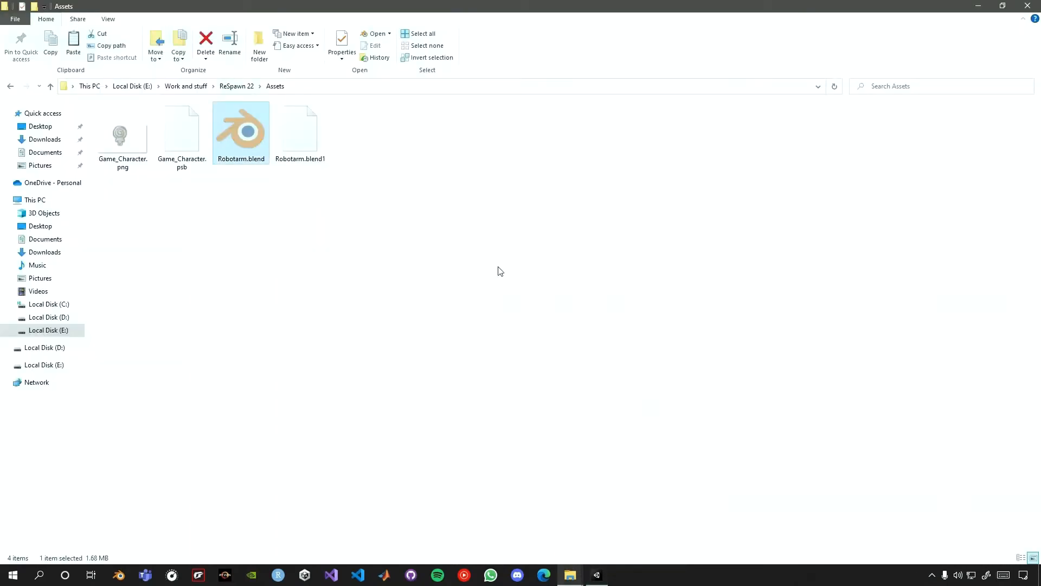
{"action": "left_click", "coordinate": [571, 575]}
{"action": "left_click", "coordinate": [623, 522]}
{"action": "key", "text": "ctrl+v"}
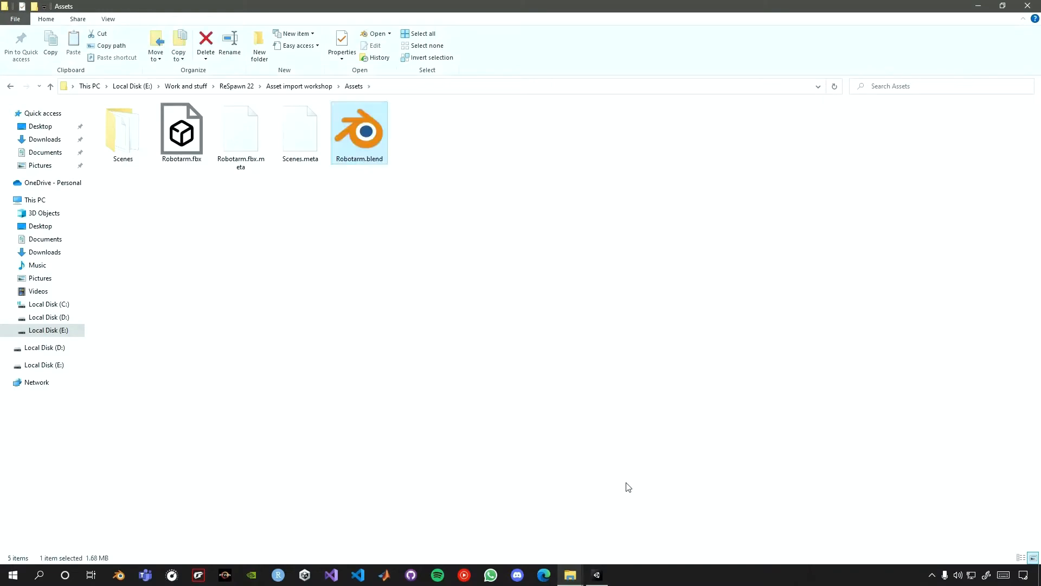
{"action": "key", "text": "alt+Tab"}
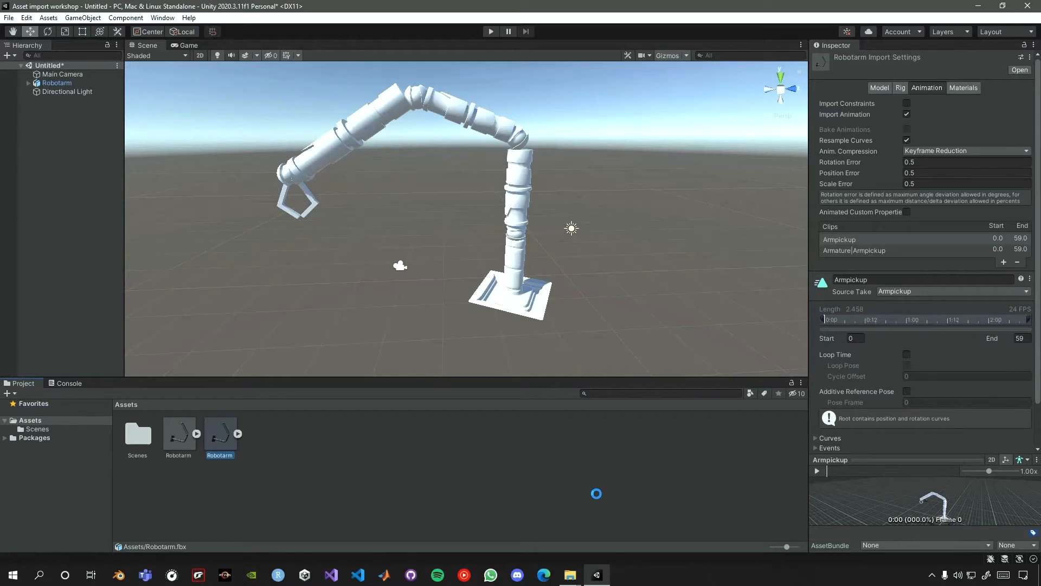
{"action": "left_click", "coordinate": [171, 454]}
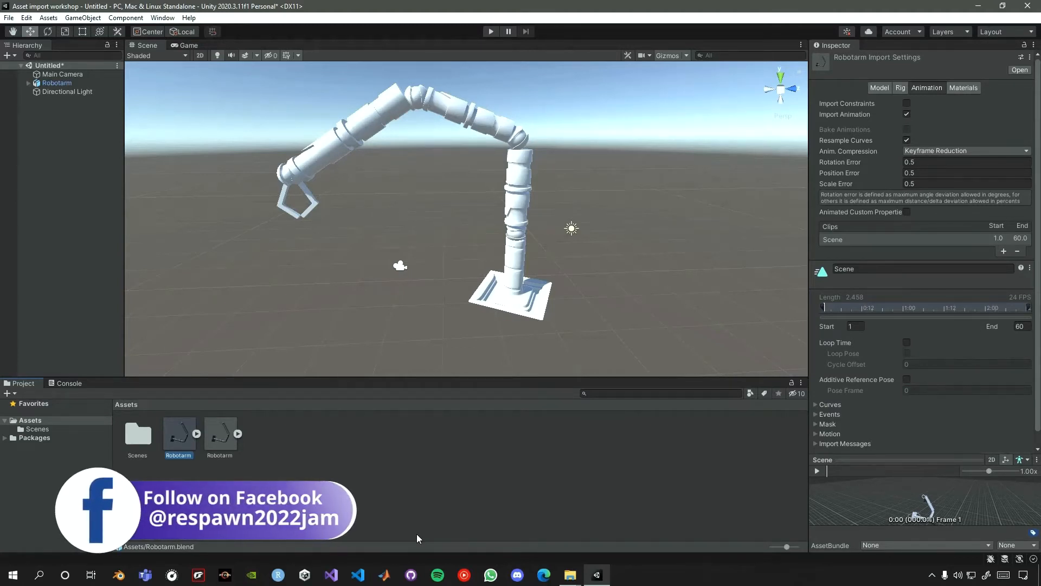
- Open the Unity project's copy of Robotarm.blend in Blender from its Assets folder
{"action": "mouse_move", "coordinate": [570, 574]}
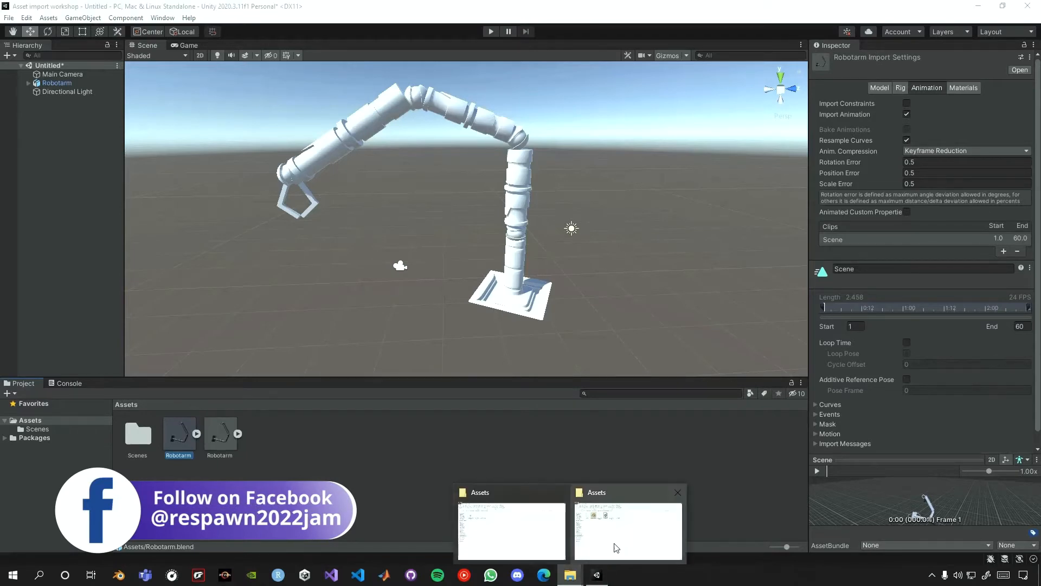
{"action": "left_click", "coordinate": [617, 547]}
{"action": "double_click", "coordinate": [182, 130]}
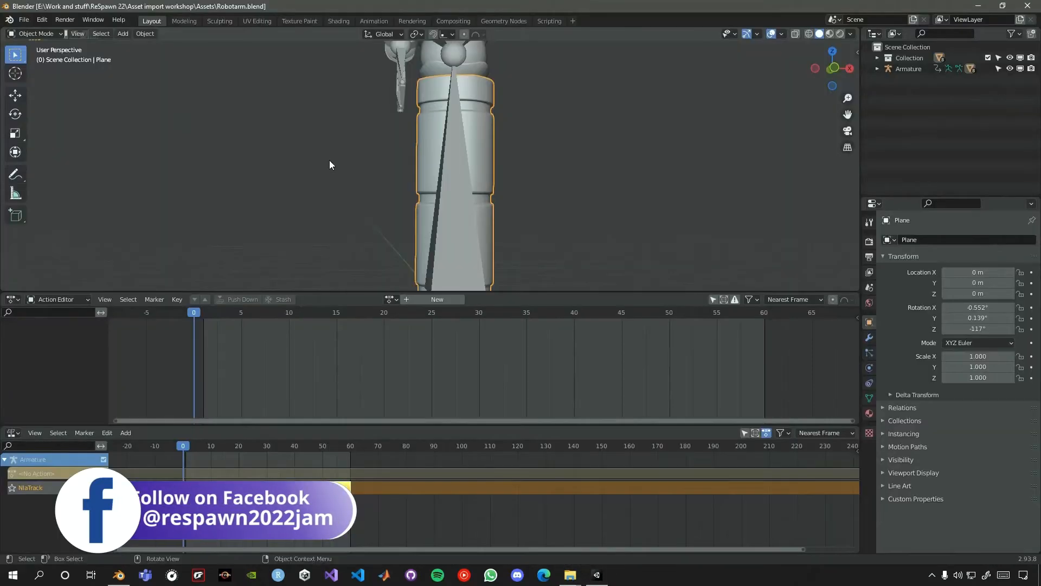
- Rotate the robot arm's base mesh about 53.4° in the view plane and save the Blender file
{"action": "middle_click_drag", "start_coordinate": [329, 161], "coordinate": [445, 179]}
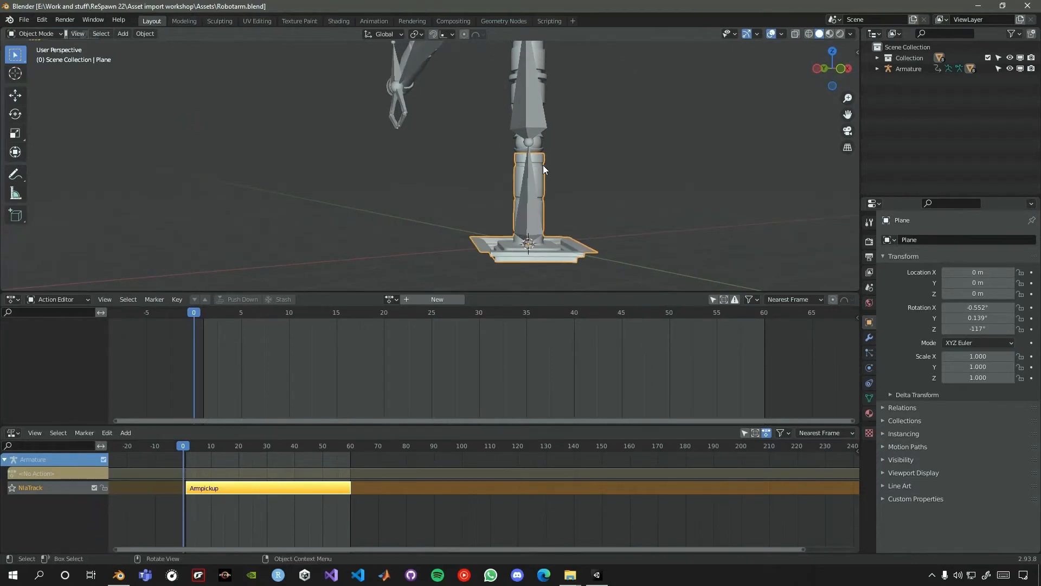
{"action": "key", "text": "r"}
{"action": "left_click", "coordinate": [605, 232]}
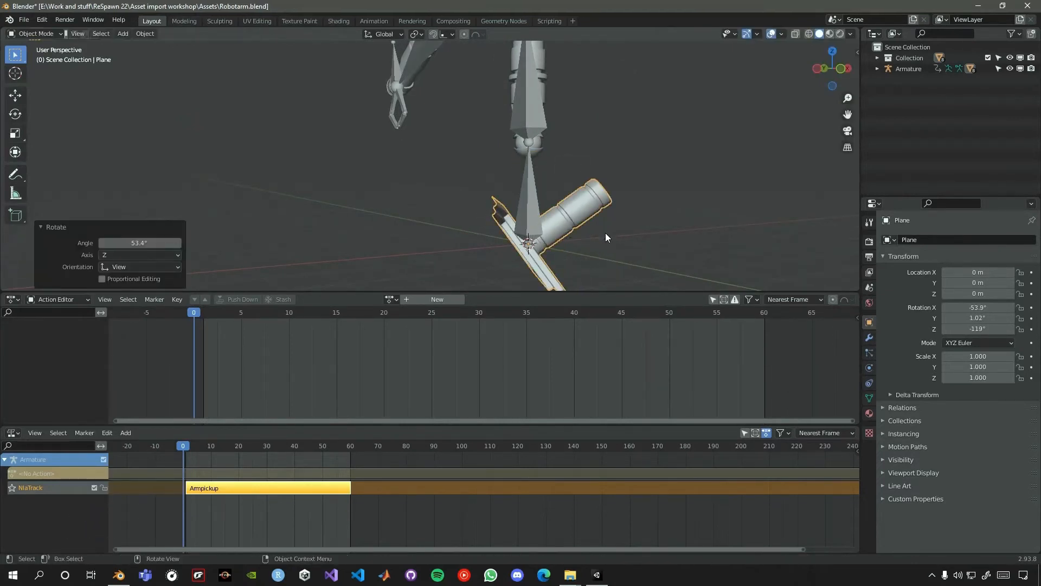
{"action": "key", "text": "ctrl+s"}
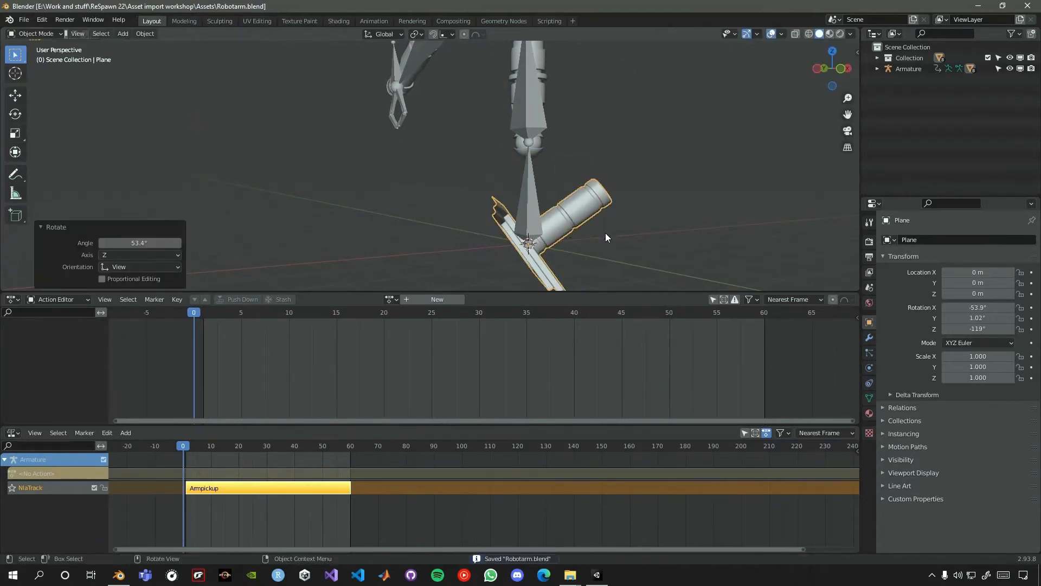
- Switch to Unity and place the Robotarm.blend model in the scene beside the first arm
{"action": "left_click", "coordinate": [596, 576]}
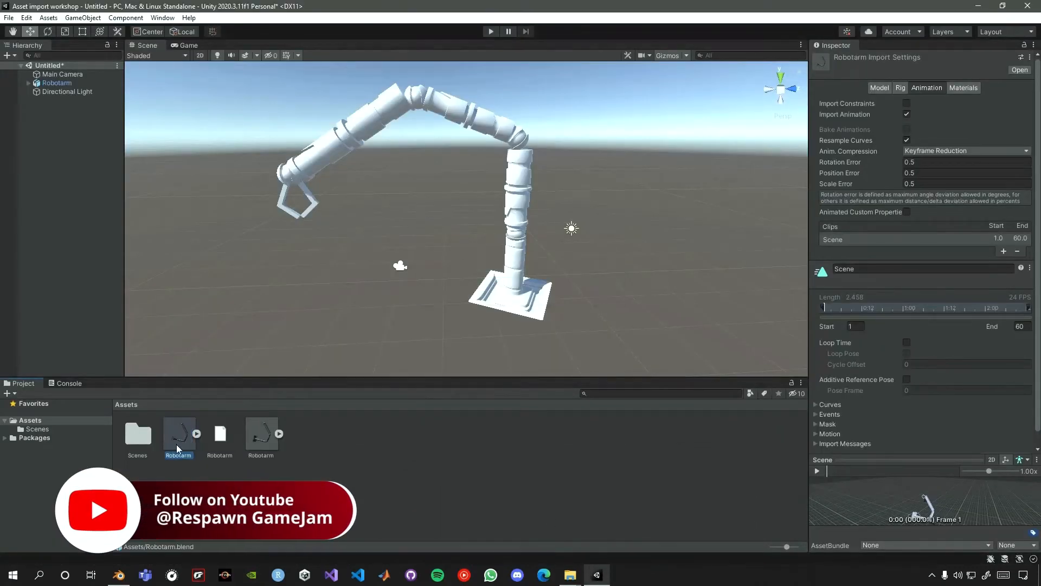
{"action": "left_click_drag", "start_coordinate": [215, 428], "coordinate": [274, 297]}
{"action": "middle_click_drag", "start_coordinate": [273, 298], "coordinate": [353, 298]}
{"action": "scroll", "coordinate": [398, 300], "scroll_direction": "down", "scroll_amount": 3}
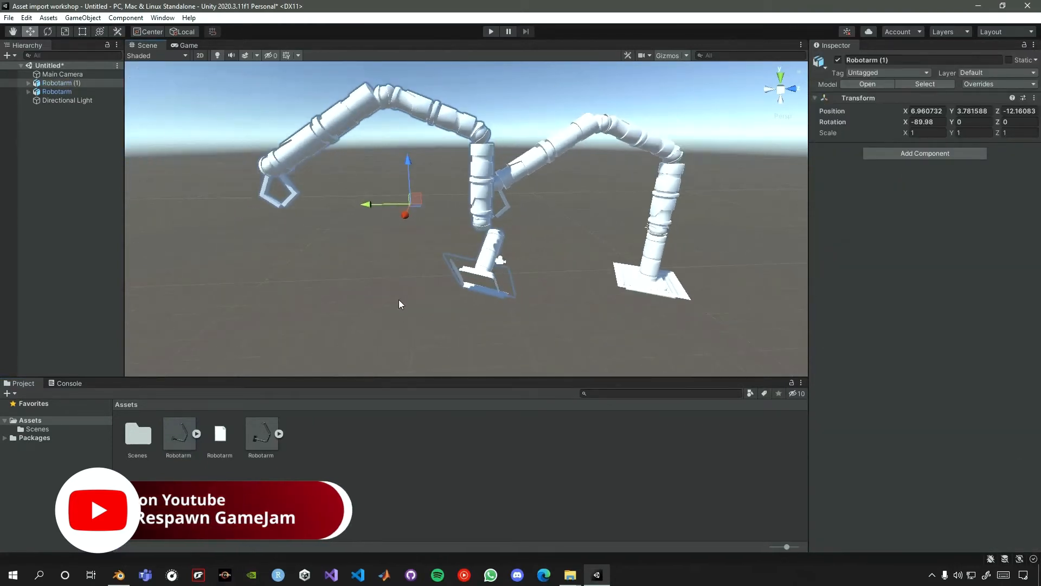
{"action": "middle_click_drag", "start_coordinate": [450, 251], "coordinate": [411, 268]}
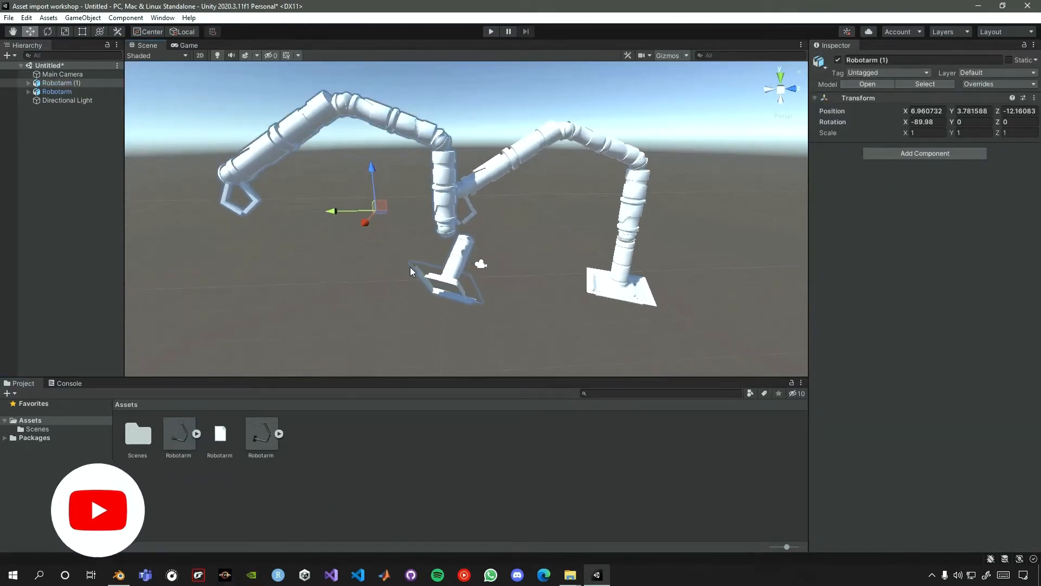
{"action": "right_click_drag", "start_coordinate": [410, 267], "coordinate": [371, 253]}
{"action": "middle_click_drag", "start_coordinate": [408, 276], "coordinate": [385, 268]}
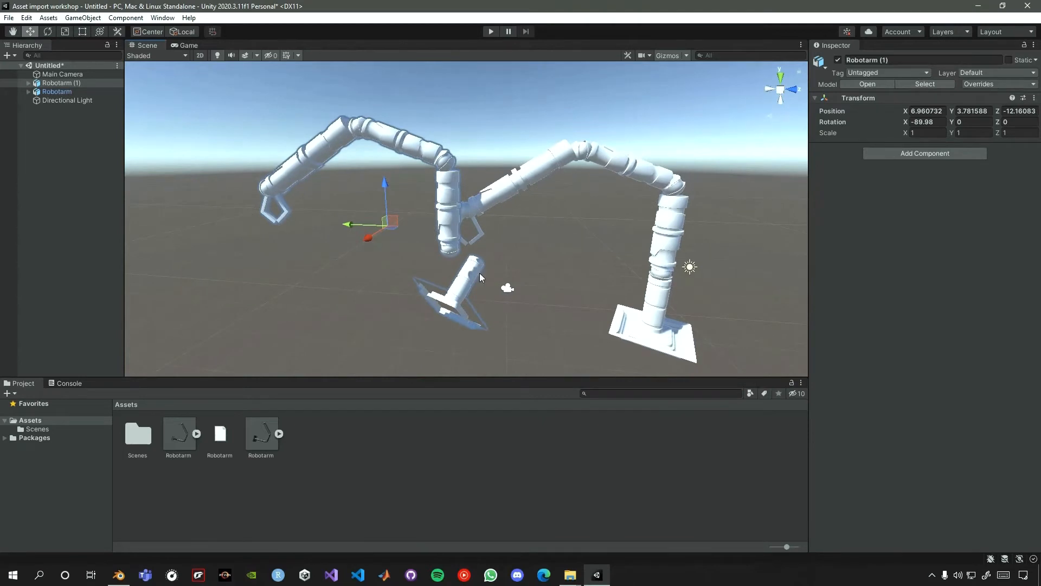
- Rotate the arm's base mesh further in Blender, save the file and view the updated model in Unity
{"action": "key", "text": "alt+Tab"}
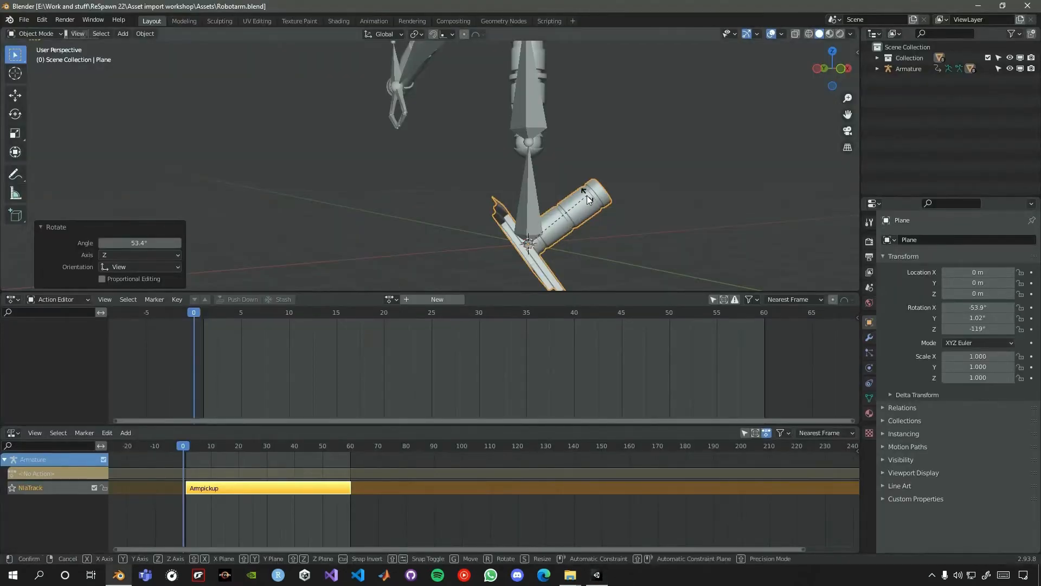
{"action": "key", "text": "r"}
{"action": "left_click", "coordinate": [604, 253]}
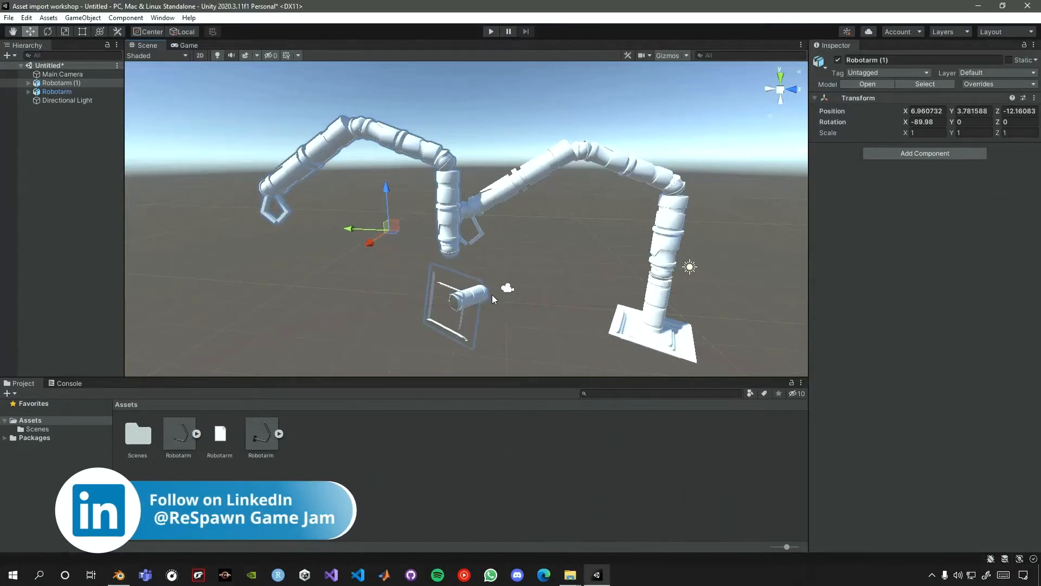
{"action": "middle_click_drag", "start_coordinate": [495, 306], "coordinate": [481, 303]}
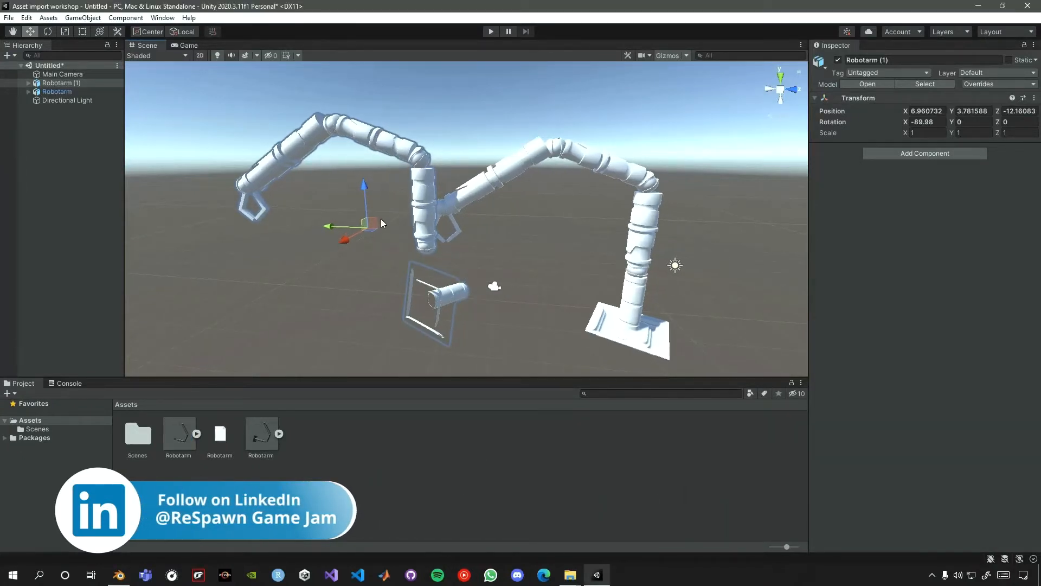
{"action": "middle_click_drag", "start_coordinate": [415, 259], "coordinate": [461, 267]}
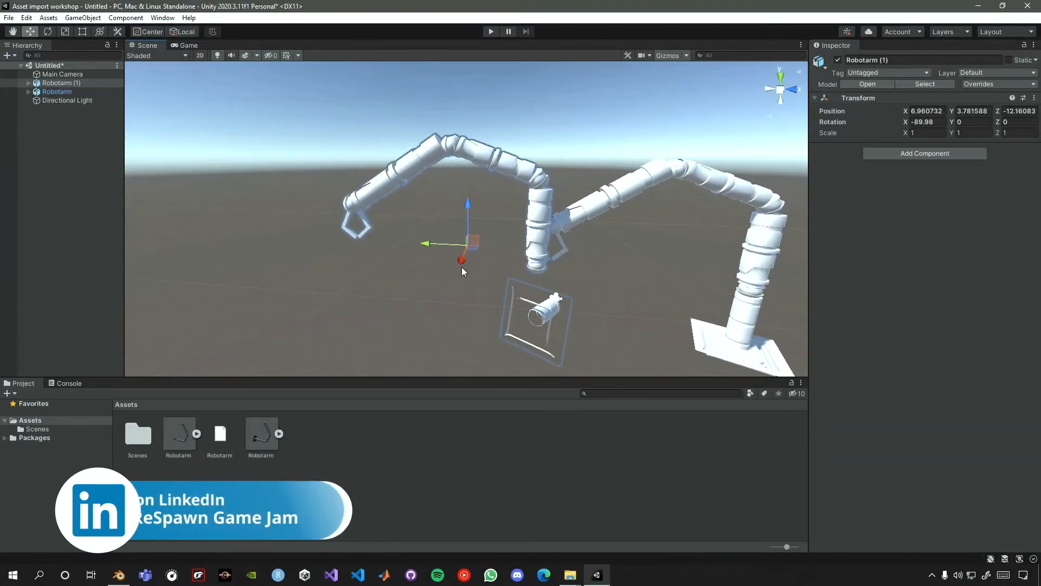
{"action": "right_click_drag", "start_coordinate": [464, 312], "coordinate": [512, 287]}
{"action": "middle_click_drag", "start_coordinate": [513, 288], "coordinate": [511, 271]}
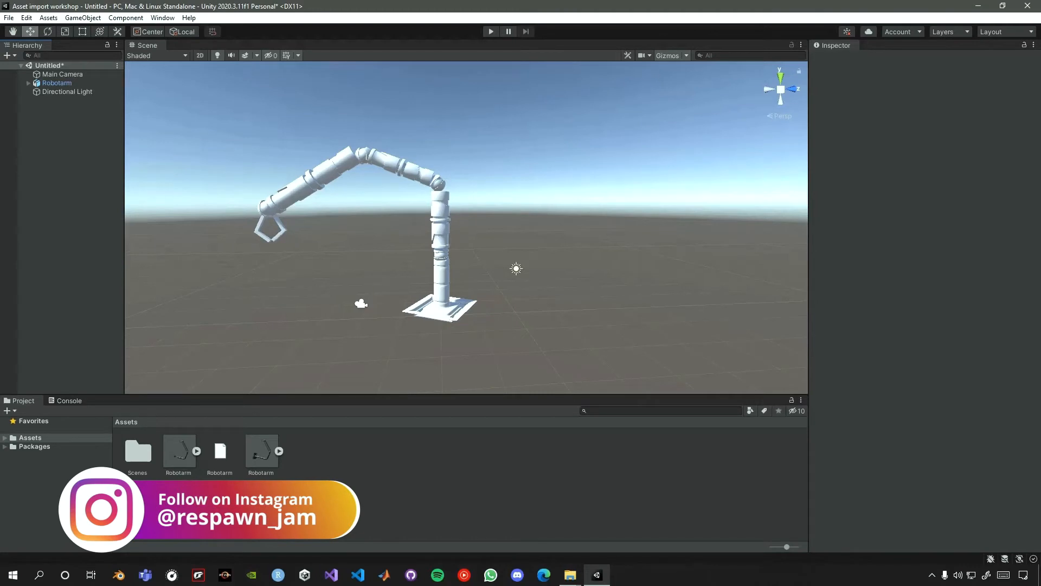
- Create an Animator Controller named Arm_controller in the project's Assets folder
{"action": "right_click", "coordinate": [390, 512]}
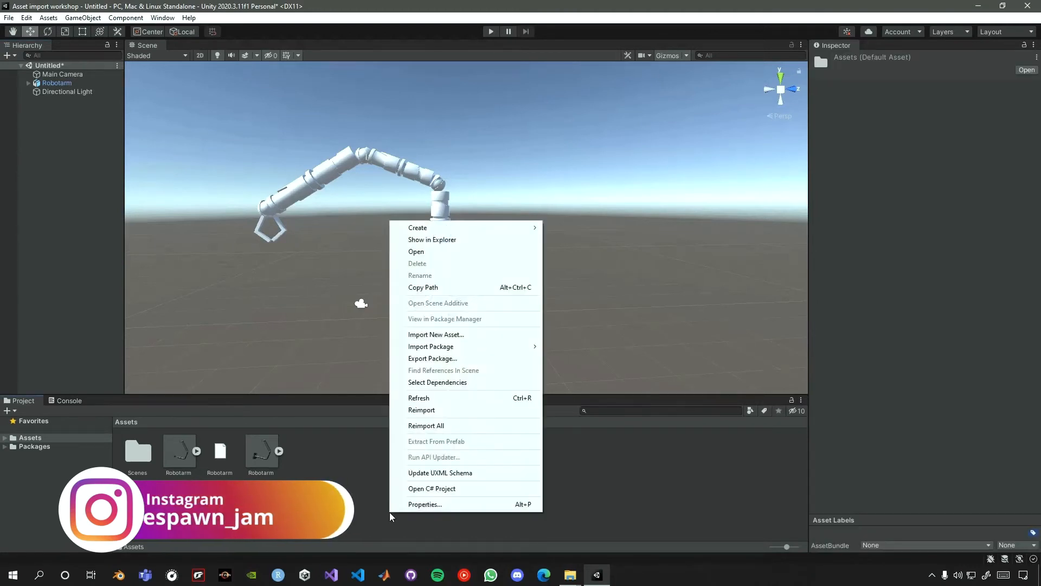
{"action": "mouse_move", "coordinate": [513, 229]}
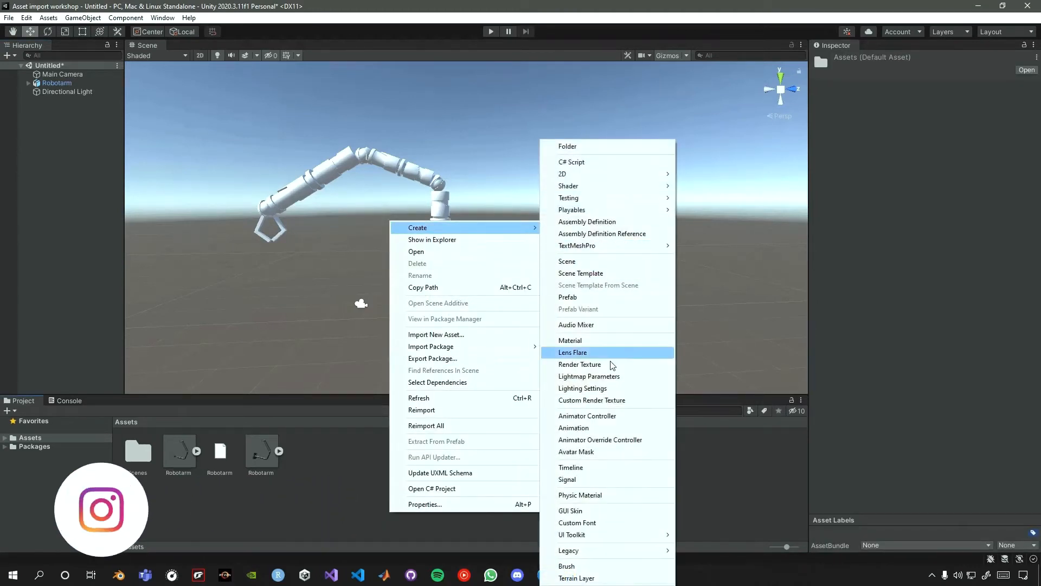
{"action": "left_click", "coordinate": [624, 421]}
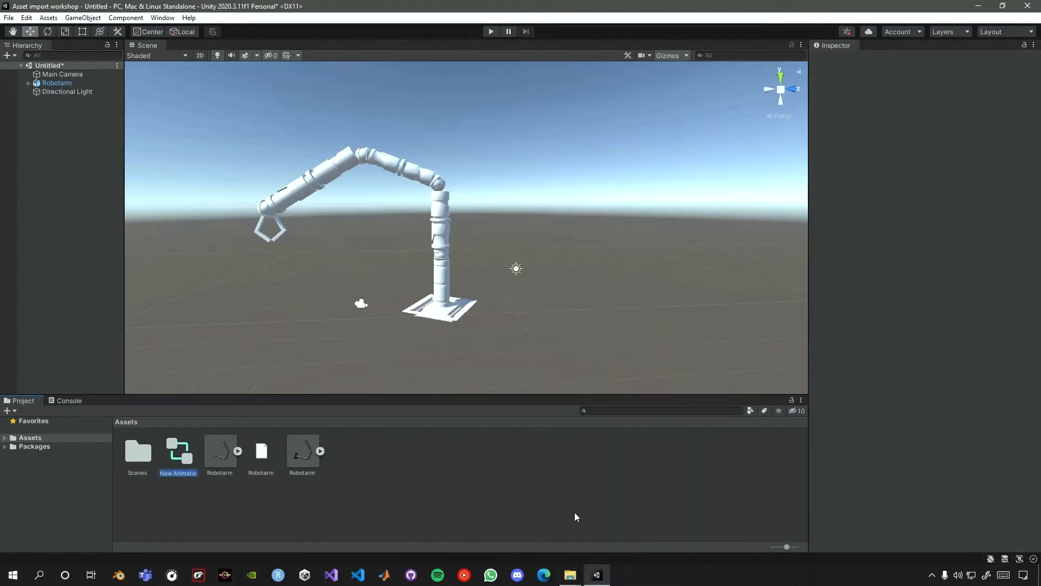
{"action": "type", "text": "A"}
{"action": "type", "text": "rm_controller"}
{"action": "key", "text": "Return"}
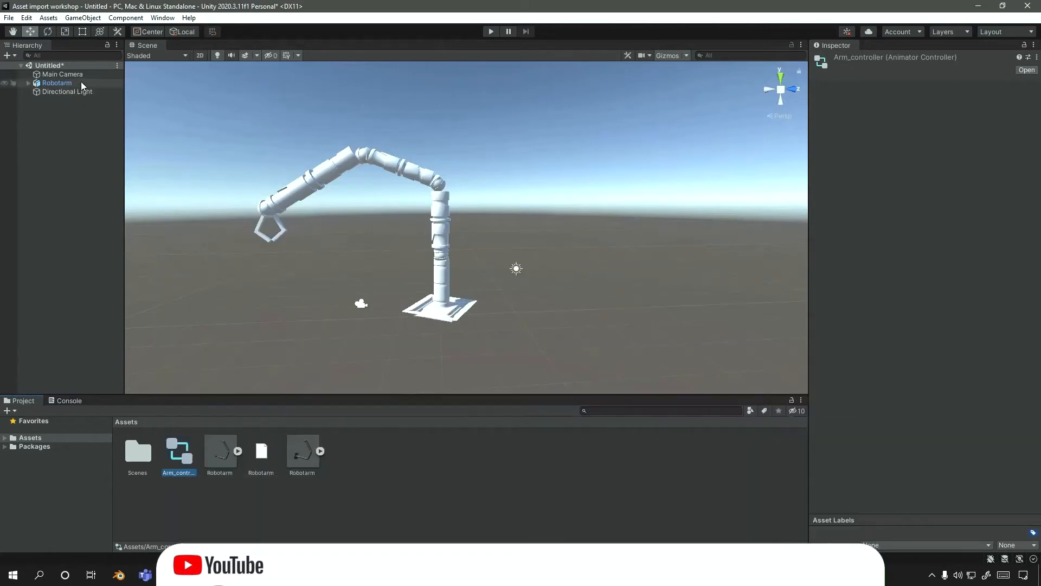
- Add an Animator component to the Robotarm object and assign Arm_controller as its controller
{"action": "left_click", "coordinate": [81, 83]}
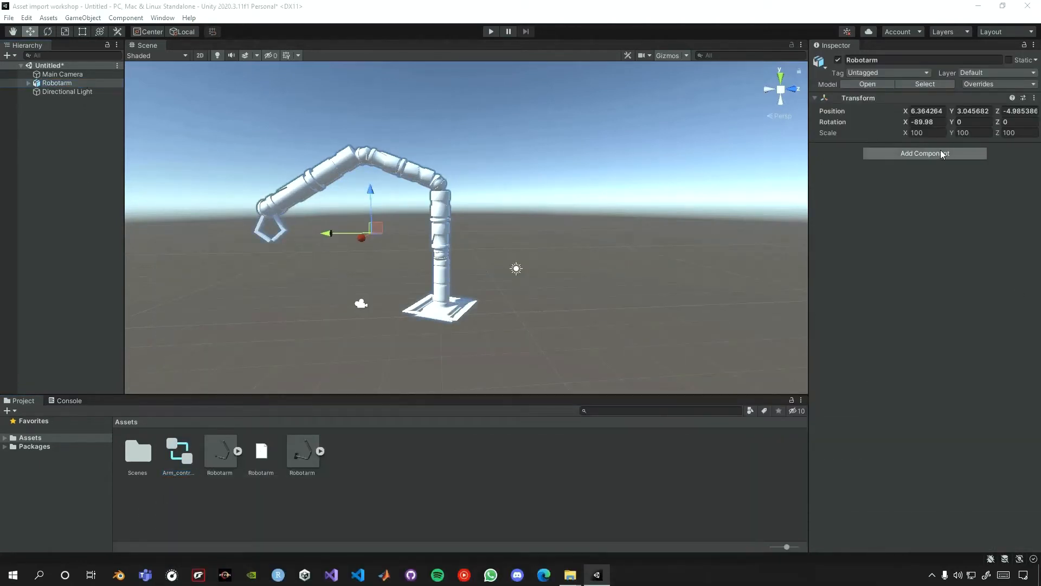
{"action": "left_click", "coordinate": [941, 154]}
{"action": "type", "text": "anima"}
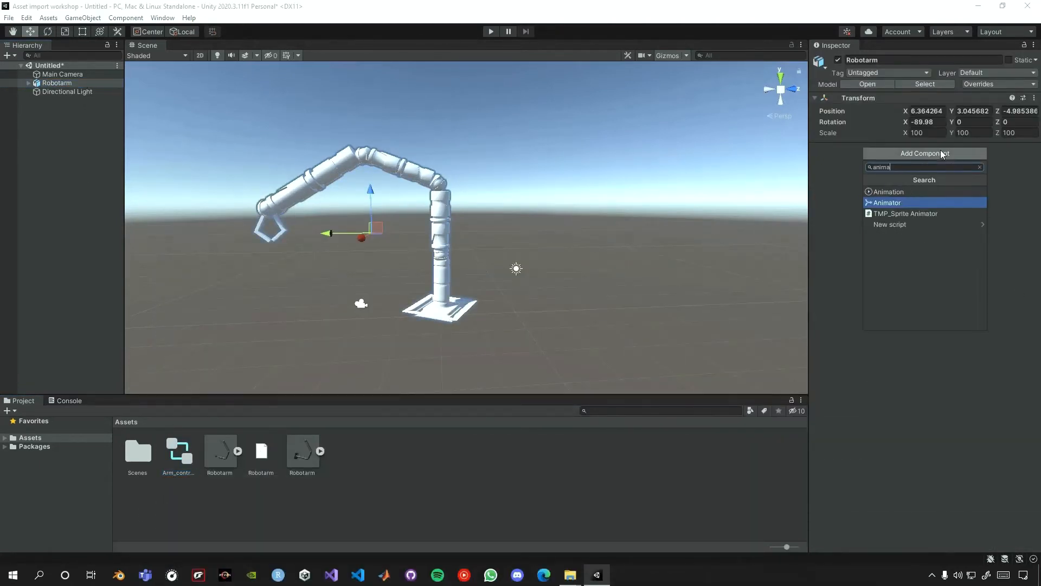
{"action": "key", "text": "Return"}
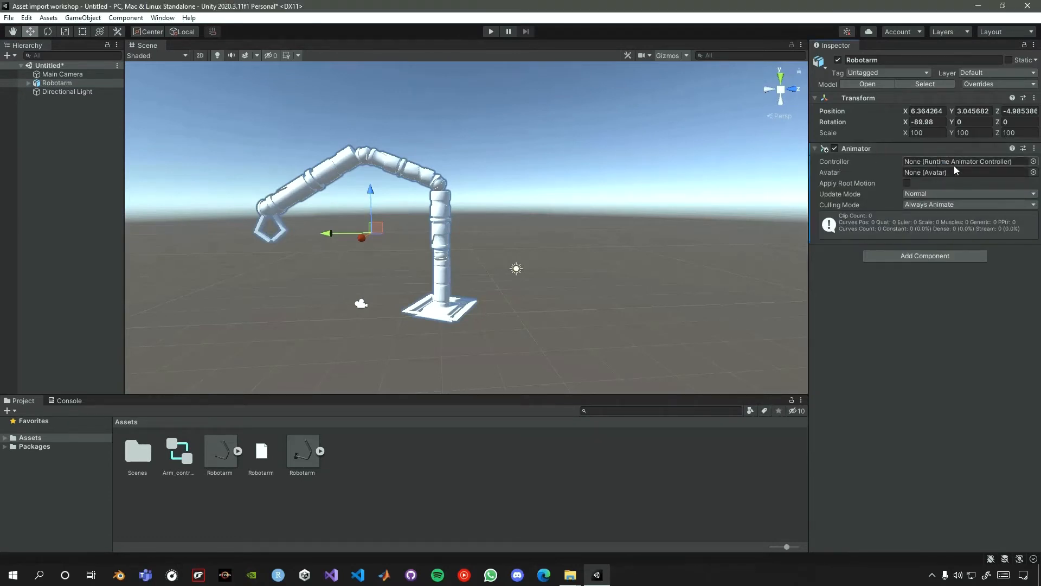
{"action": "left_click", "coordinate": [1033, 161]}
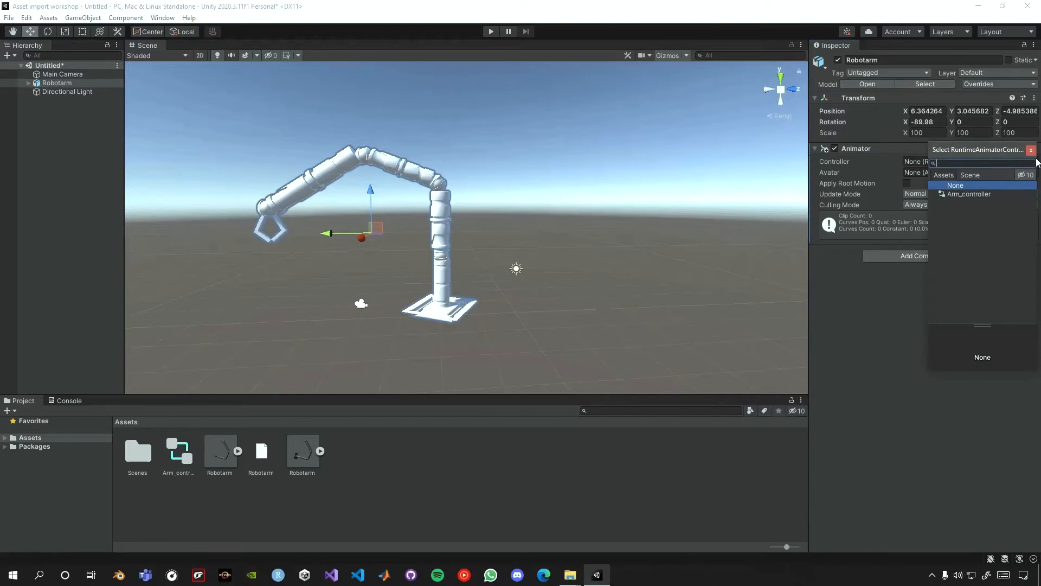
{"action": "double_click", "coordinate": [1003, 195]}
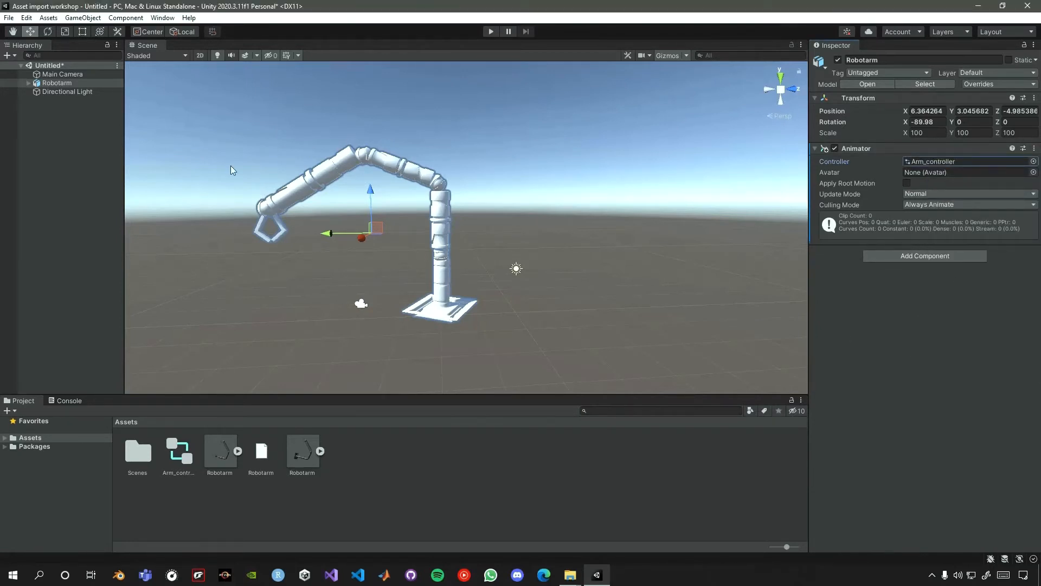
- Open the Animator window for Arm_controller and view the parameter types that can be added
{"action": "left_click", "coordinate": [164, 18]}
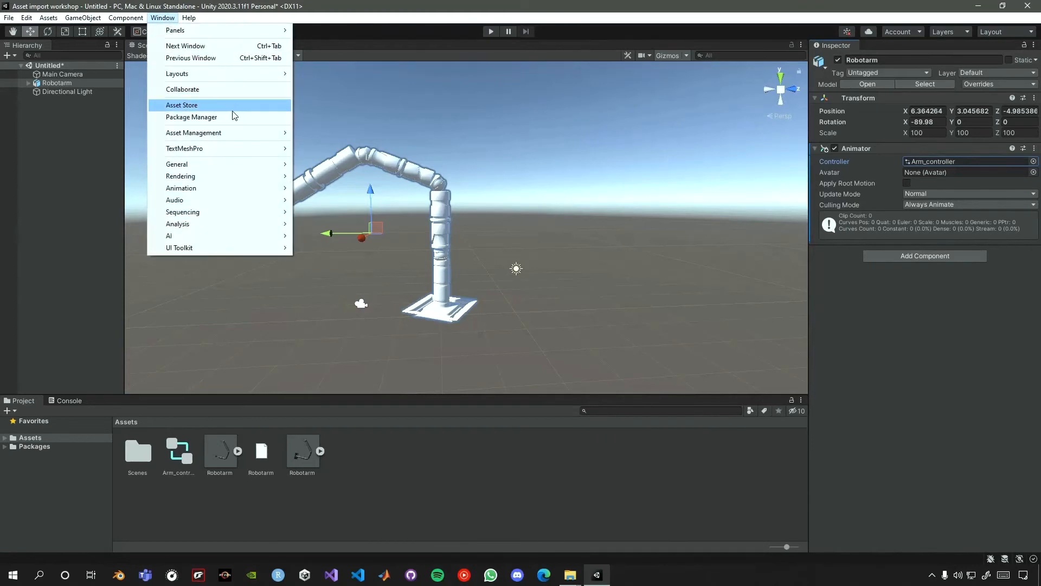
{"action": "mouse_move", "coordinate": [274, 190]}
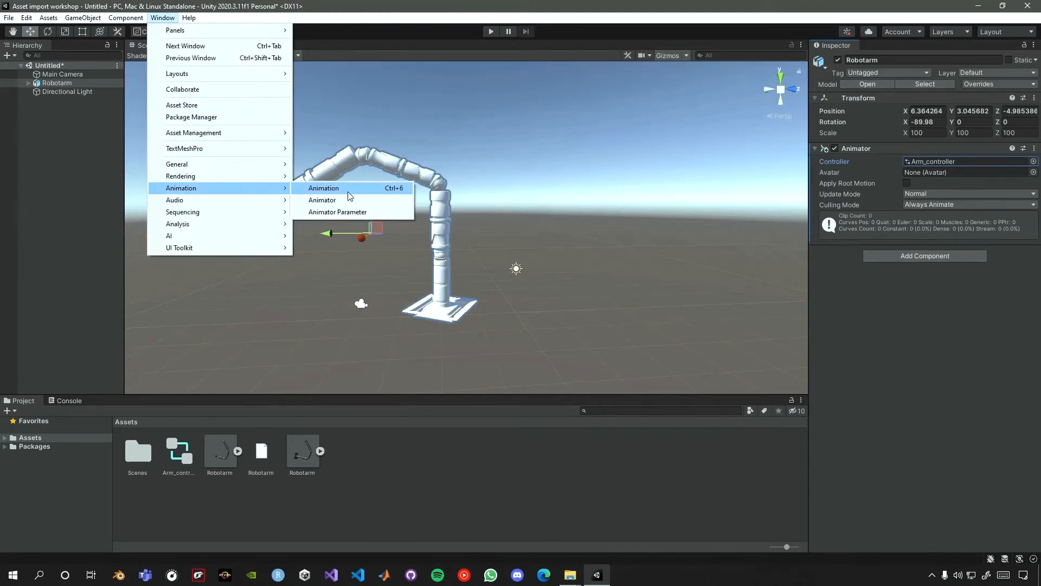
{"action": "left_click", "coordinate": [322, 199]}
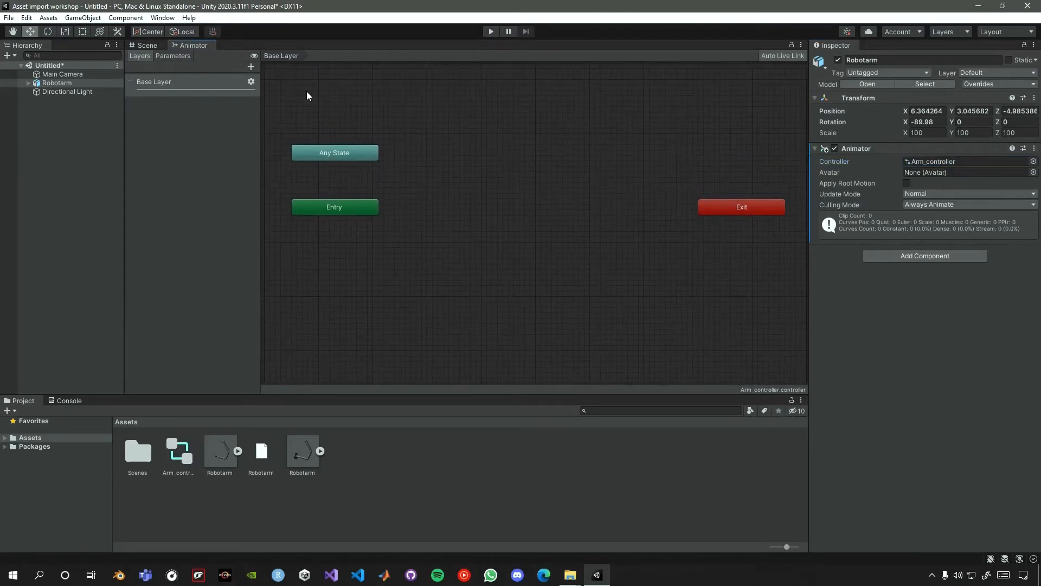
{"action": "left_click", "coordinate": [176, 56]}
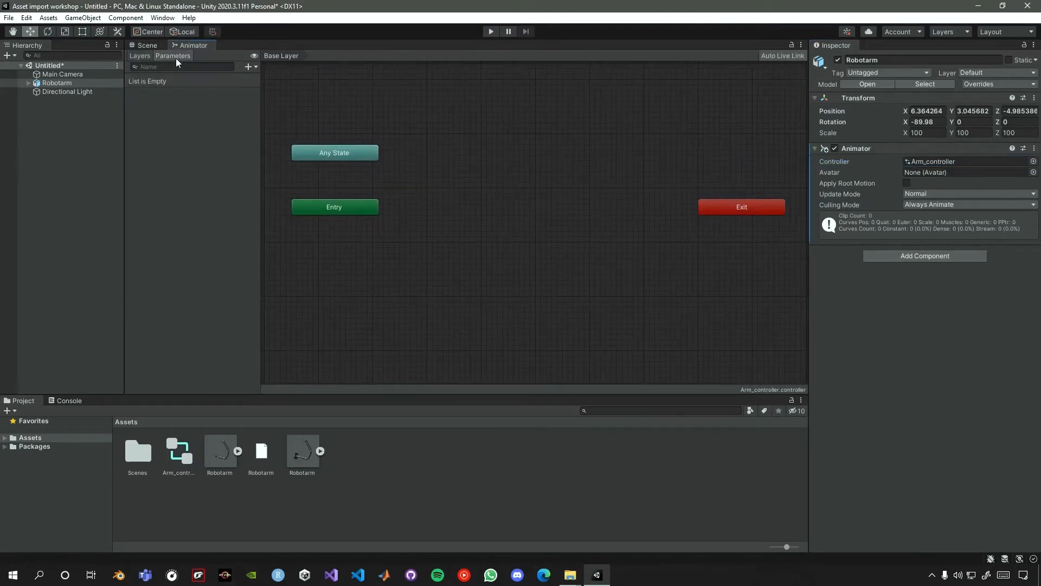
{"action": "left_click", "coordinate": [253, 66]}
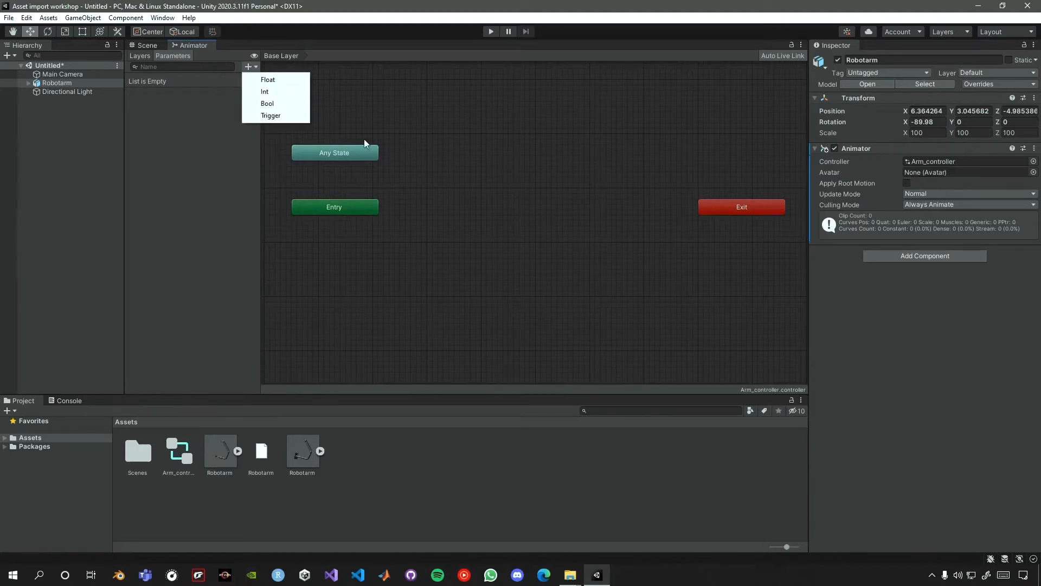
{"action": "left_click", "coordinate": [533, 311]}
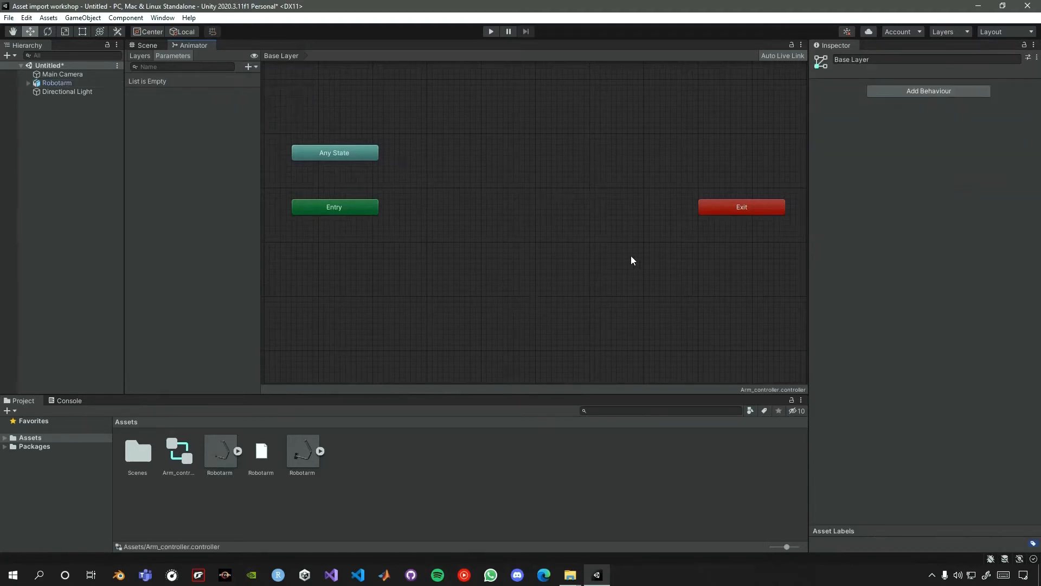
{"action": "middle_click_drag", "start_coordinate": [530, 248], "coordinate": [514, 260]}
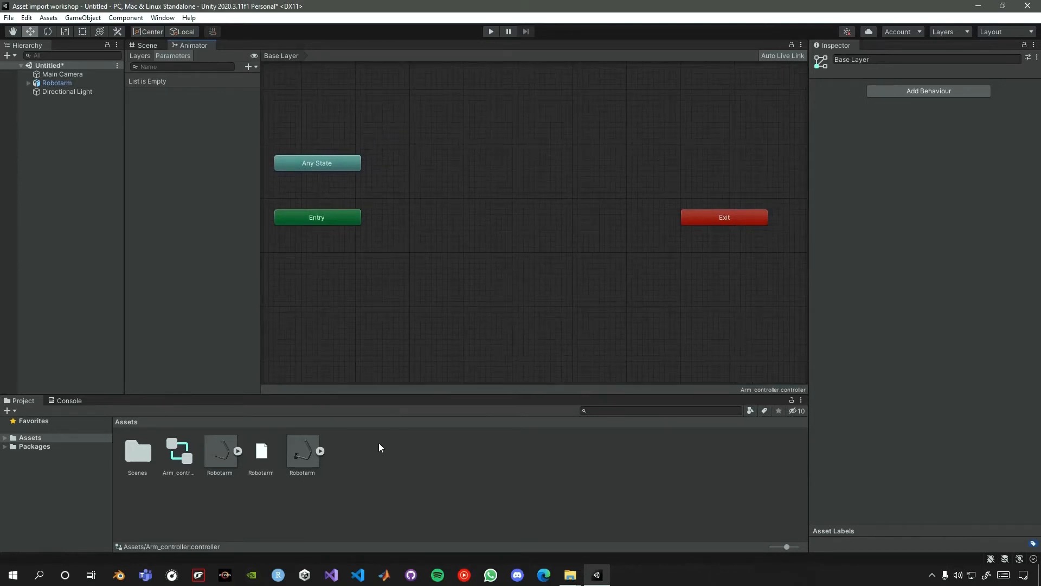
- Add the Robotarm model's Armature|Armpickup clip as a state between Entry and Exit, and inspect its entry transition and settings
{"action": "left_click", "coordinate": [321, 451]}
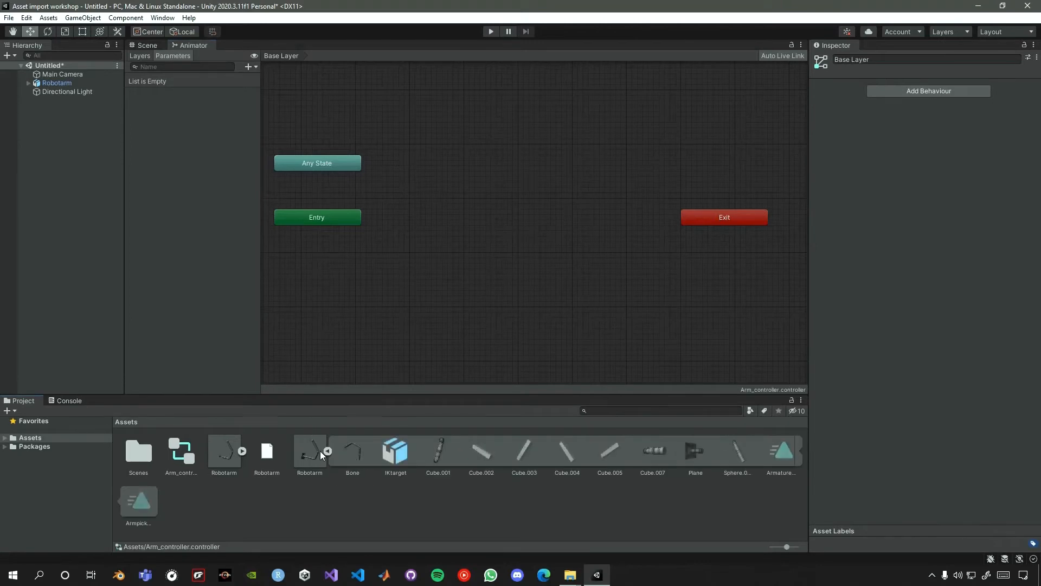
{"action": "left_click_drag", "start_coordinate": [786, 453], "coordinate": [600, 346]}
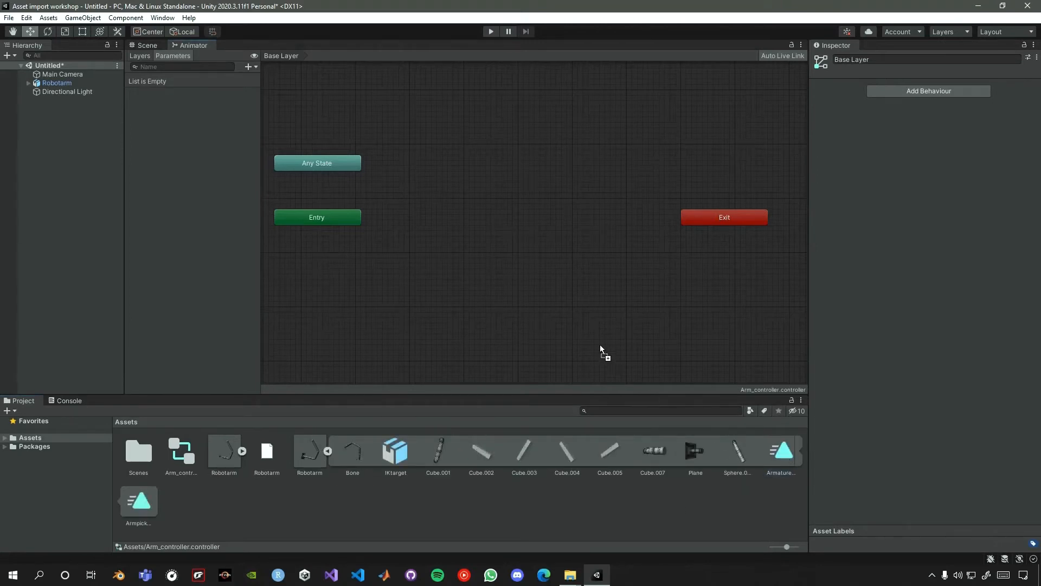
{"action": "mouse_move", "coordinate": [519, 207]}
{"action": "left_mouse_down"}
{"action": "mouse_move", "coordinate": [532, 225]}
{"action": "mouse_move", "coordinate": [514, 220]}
{"action": "left_mouse_up"}
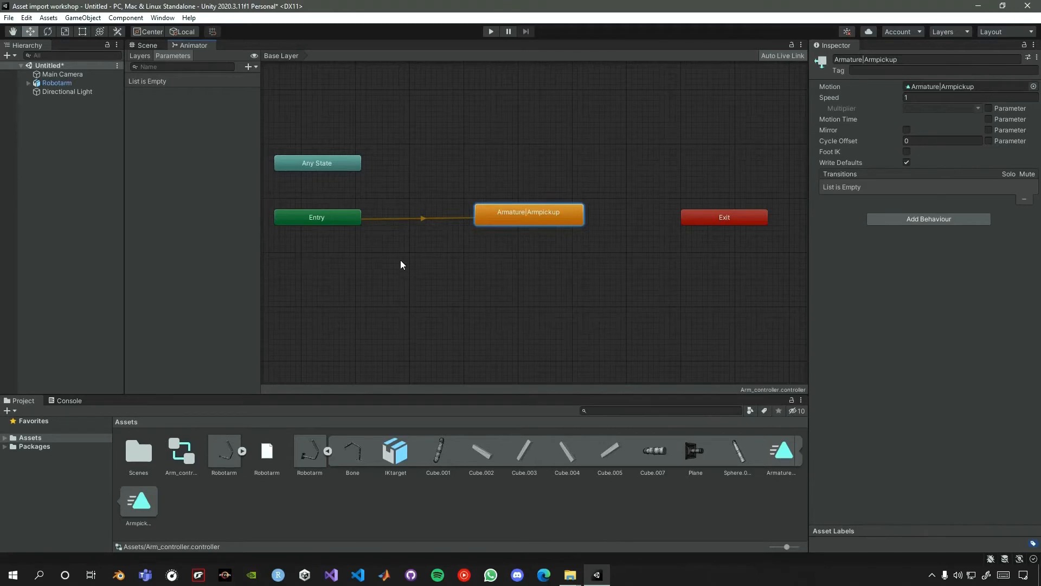
{"action": "left_click_drag", "start_coordinate": [509, 216], "coordinate": [504, 214]}
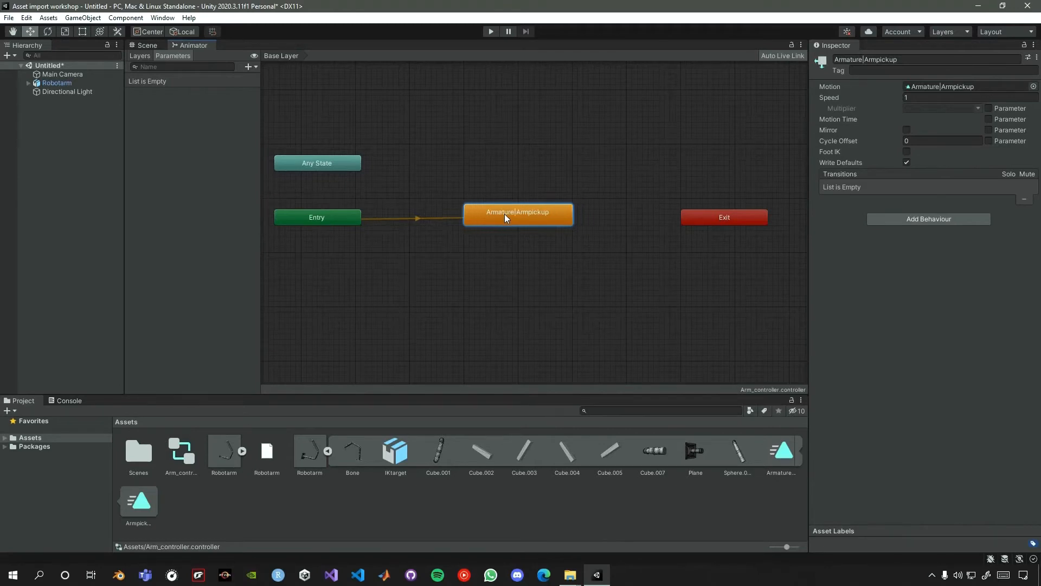
{"action": "left_click", "coordinate": [394, 219]}
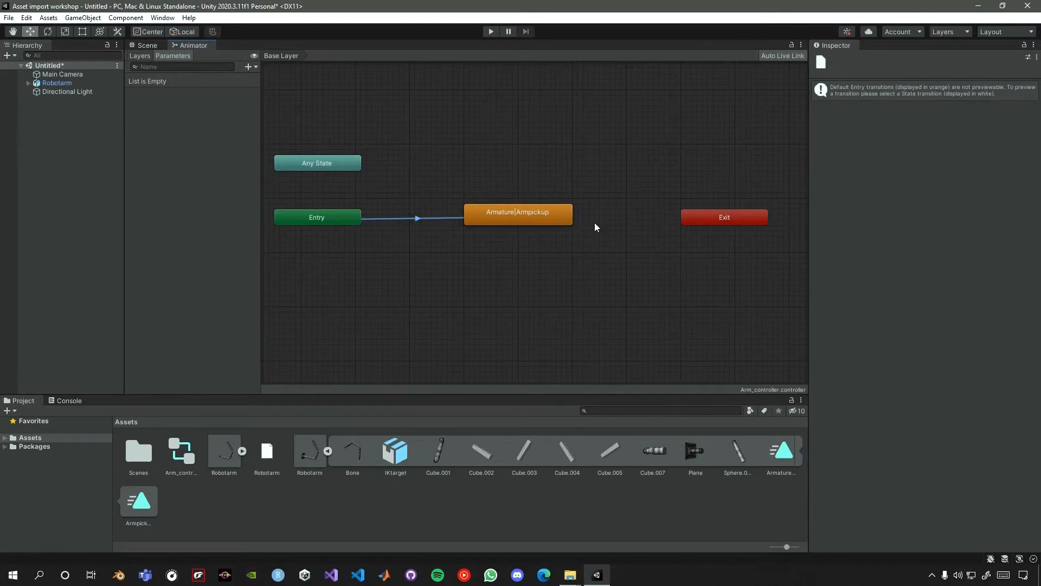
{"action": "left_click", "coordinate": [524, 217]}
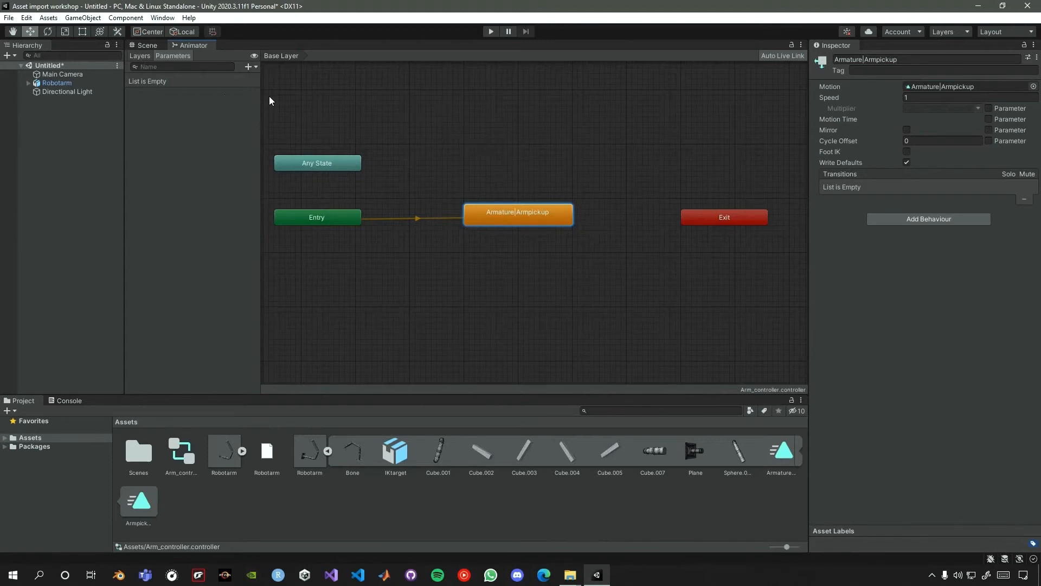
- Return to the Scene view, detach the Game view into a floating window and collapse the Robotarm asset's contents
{"action": "left_click", "coordinate": [139, 43]}
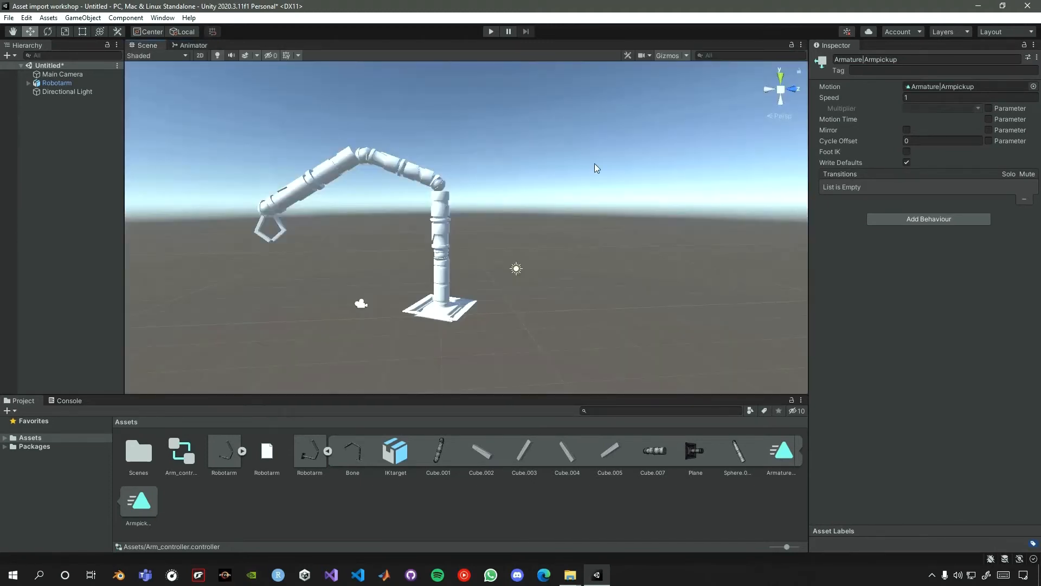
{"action": "key", "text": "ctrl+2"}
{"action": "left_click_drag", "start_coordinate": [405, 215], "coordinate": [590, 518]}
{"action": "left_click", "coordinate": [328, 450]}
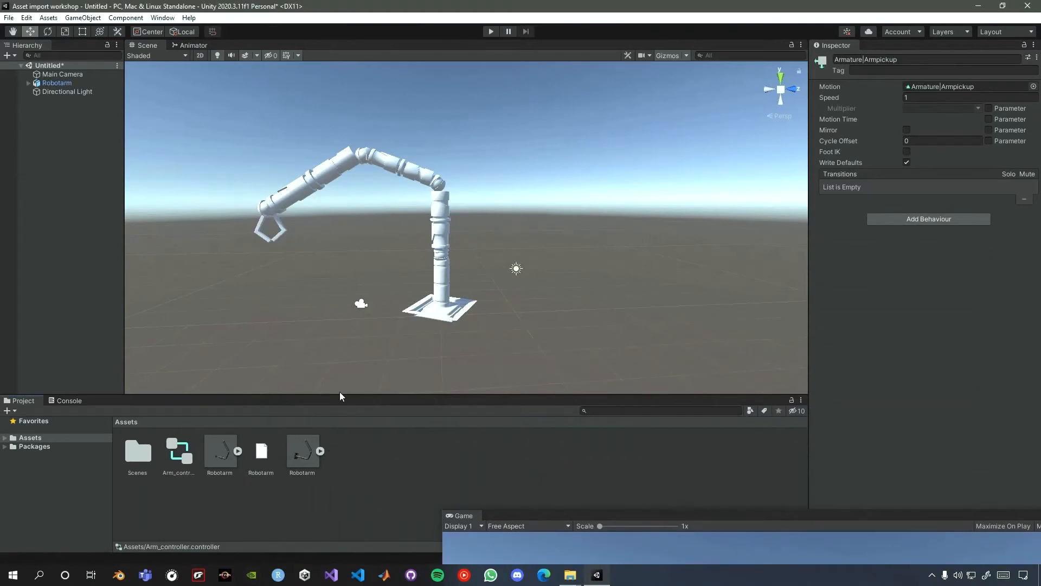
- Run the scene to preview the arm's pickup animation in the Scene view, and stop it
{"action": "middle_click_drag", "start_coordinate": [356, 318], "coordinate": [434, 311]}
{"action": "left_click", "coordinate": [492, 32]}
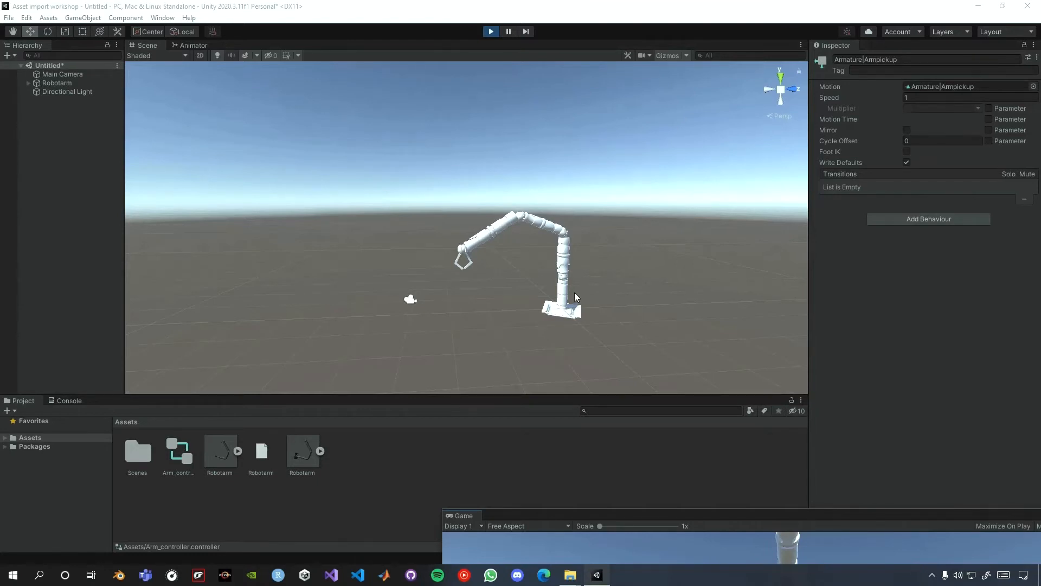
{"action": "key", "text": "ctrl+p"}
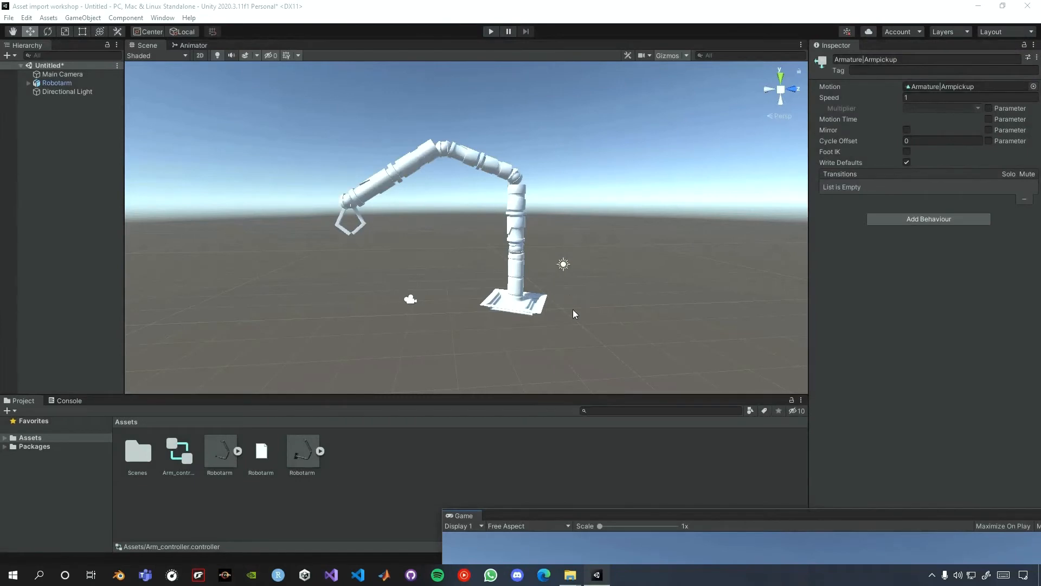
- Enable Apply Root Motion on the Robotarm's Animator and run the scene again to check the animation
{"action": "left_click", "coordinate": [77, 83]}
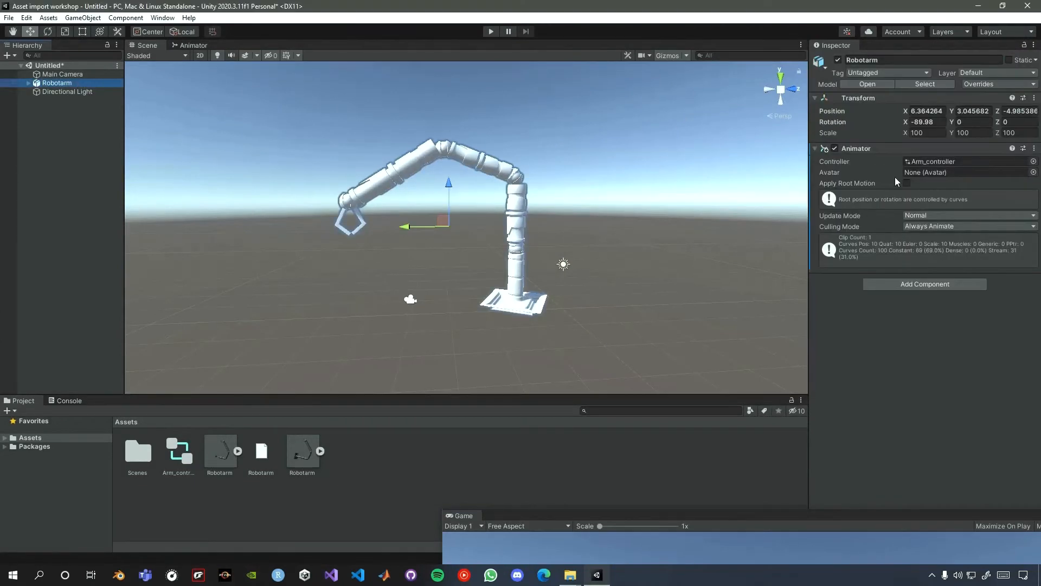
{"action": "left_click", "coordinate": [907, 183]}
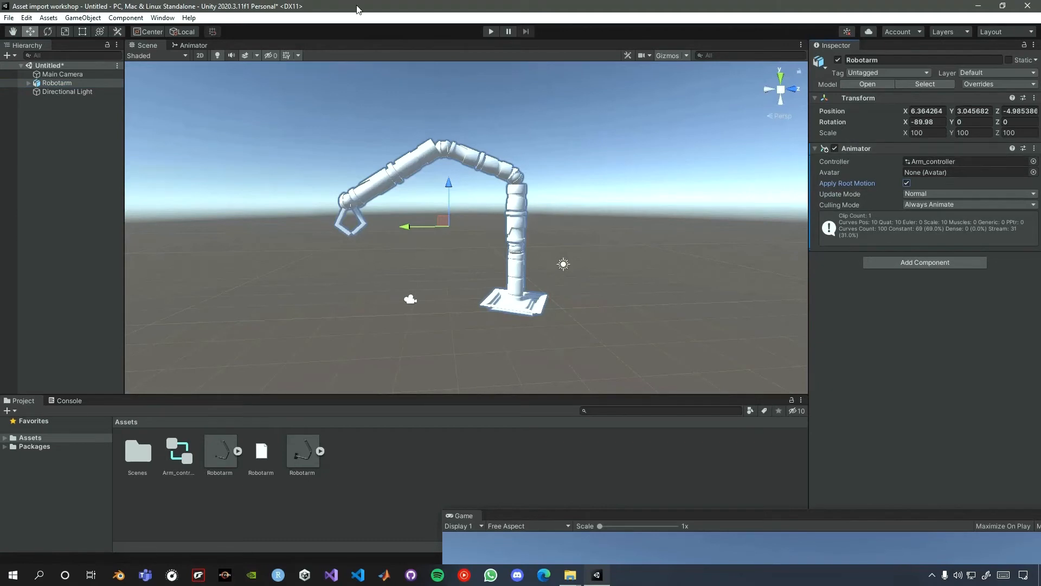
{"action": "left_click", "coordinate": [491, 32]}
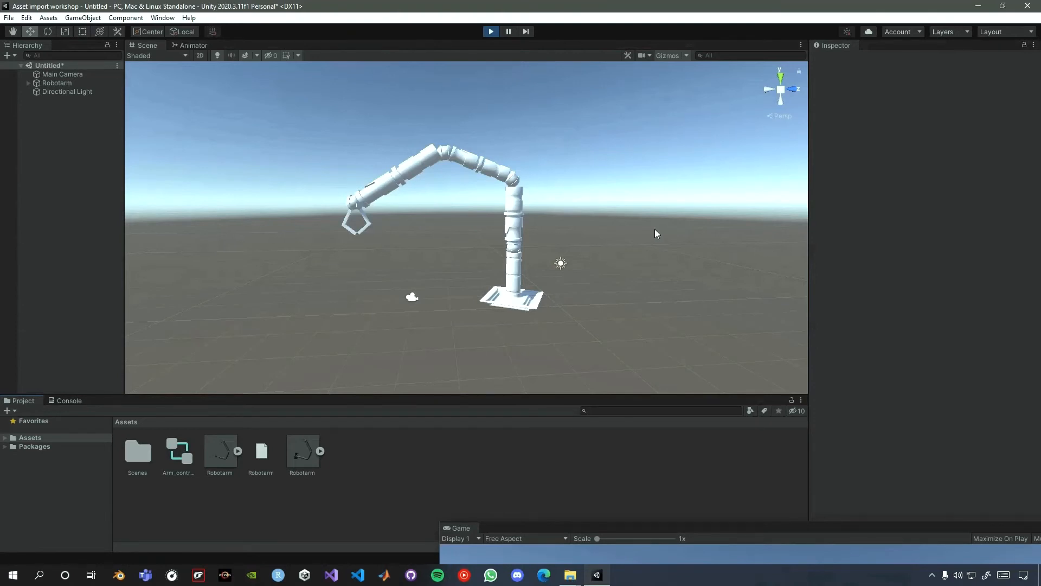
- Import Game_Character.png from File Explorer into the Unity project's Assets and show its import settings
{"action": "mouse_move", "coordinate": [570, 575]}
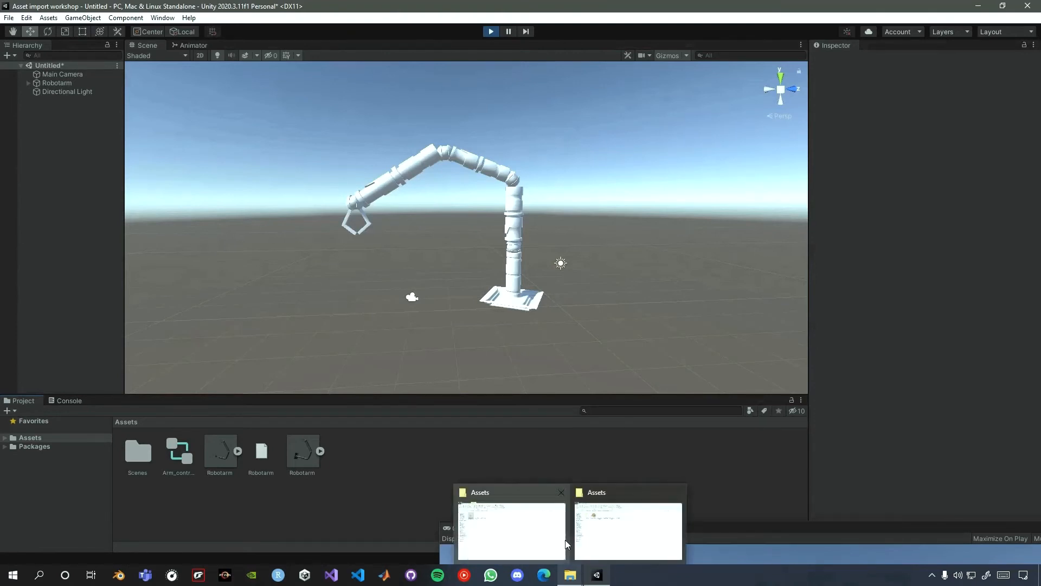
{"action": "mouse_move", "coordinate": [565, 539]}
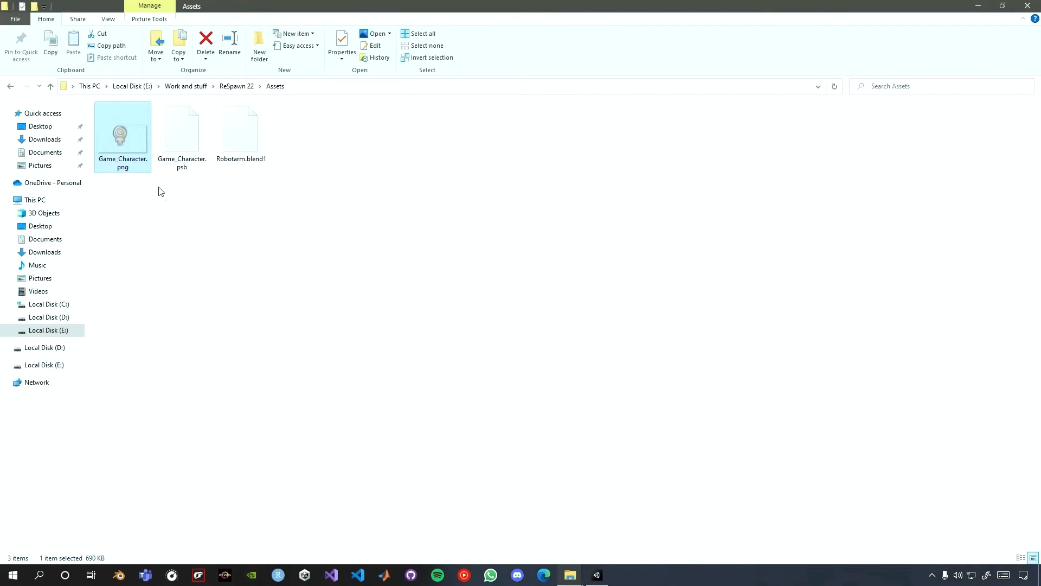
{"action": "left_click_drag", "start_coordinate": [115, 134], "coordinate": [517, 481]}
{"action": "key", "text": "alt+Tab"}
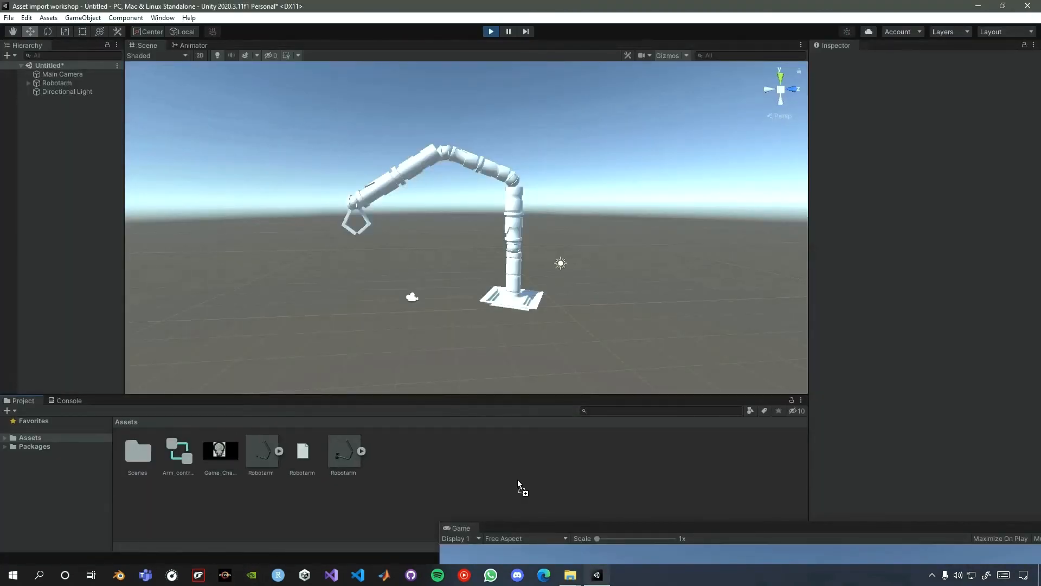
{"action": "left_click", "coordinate": [222, 460]}
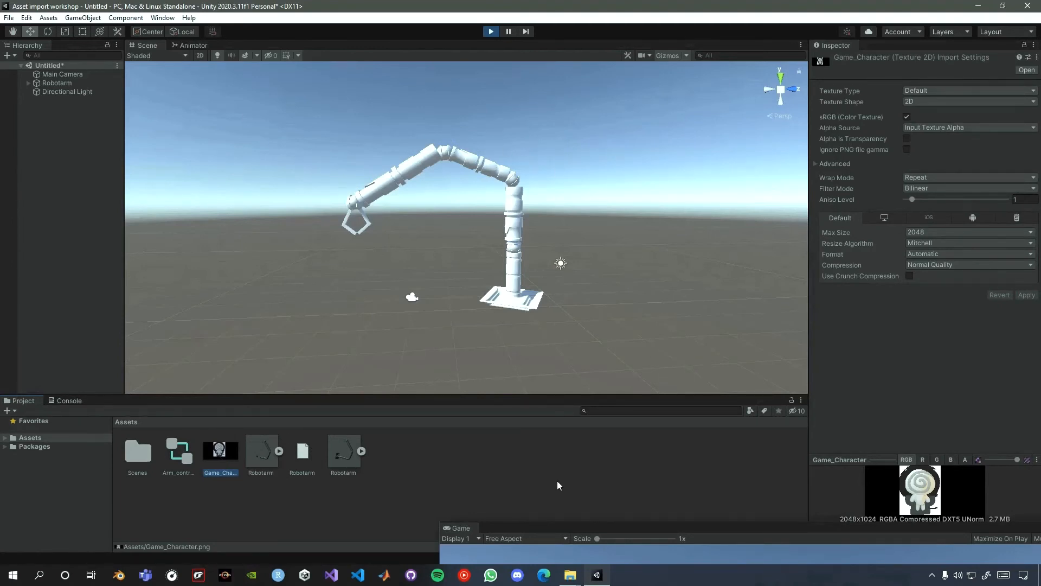
- Switch to the Unity Asset Store in the Edge browser and sign in with the Unity account
{"action": "left_click", "coordinate": [483, 467]}
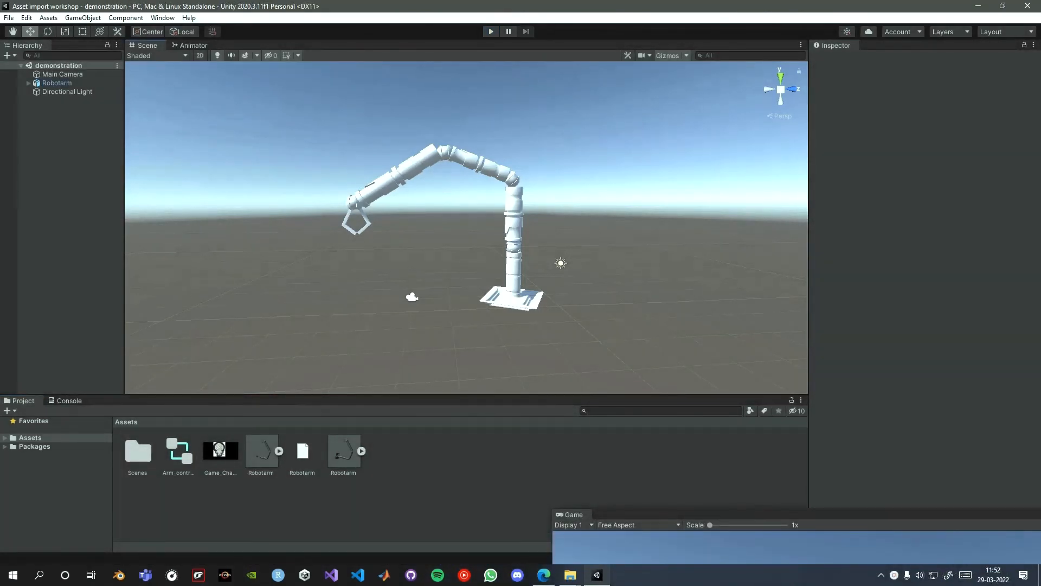
{"action": "key", "text": "alt+Tab"}
{"action": "key", "text": "Return"}
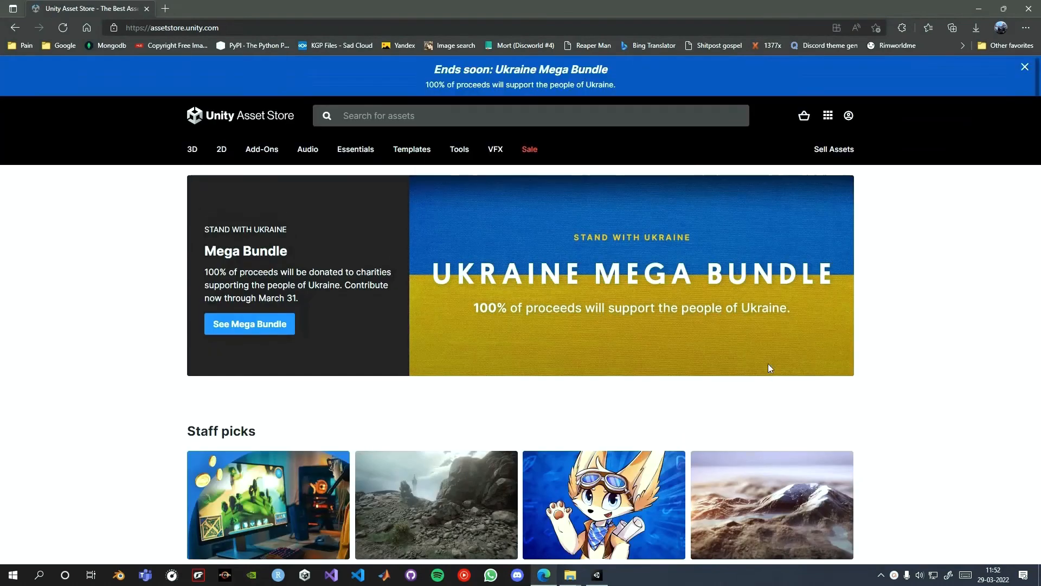
{"action": "left_click", "coordinate": [849, 114]}
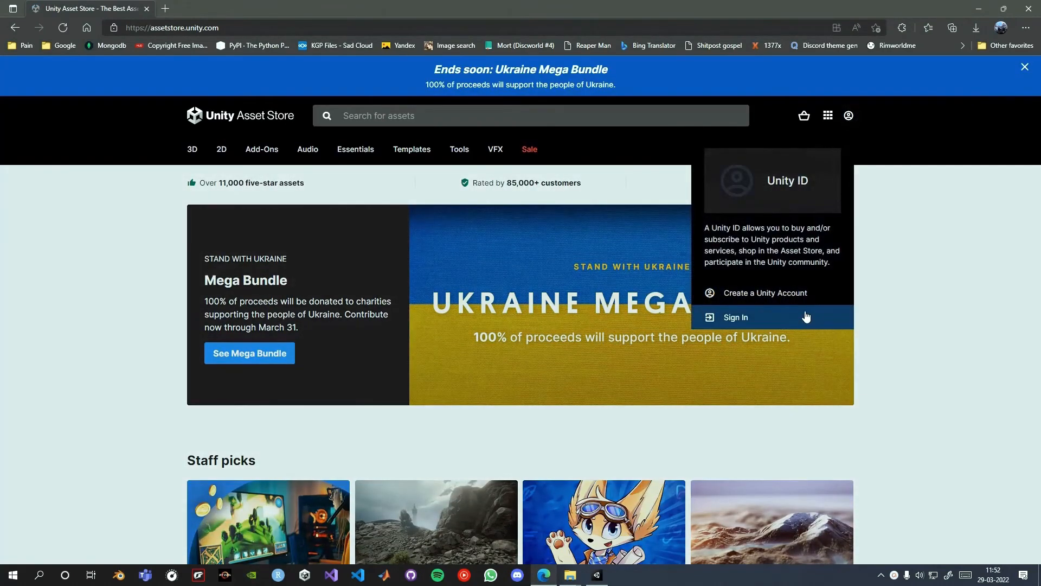
{"action": "left_click", "coordinate": [737, 317]}
{"action": "left_click", "coordinate": [308, 347]}
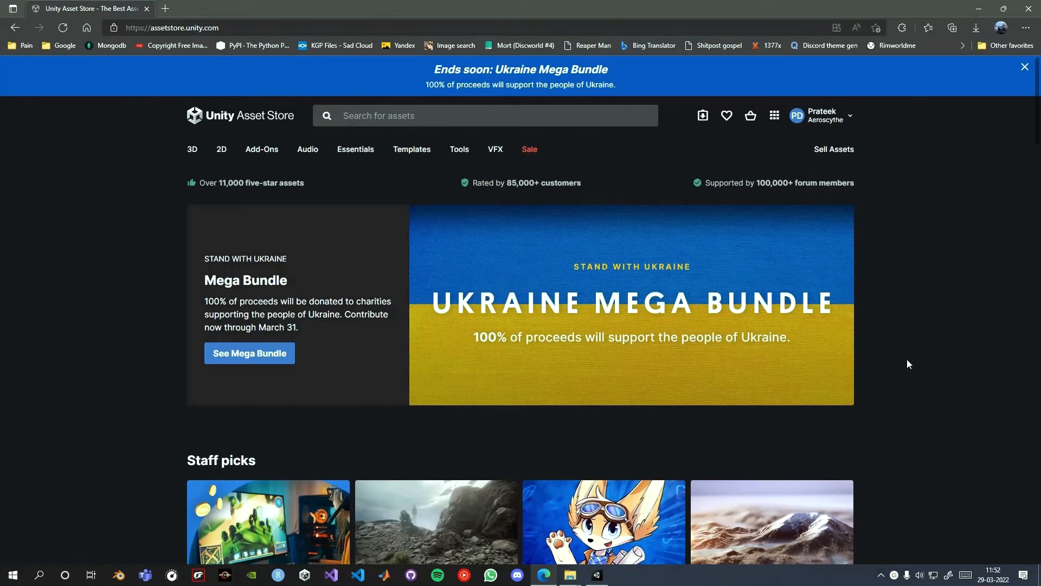
- Search the Asset Store for "neon particle effects" and open the free Neon Line Particle Effects asset page
{"action": "left_click", "coordinate": [465, 115]}
{"action": "type", "text": "n"}
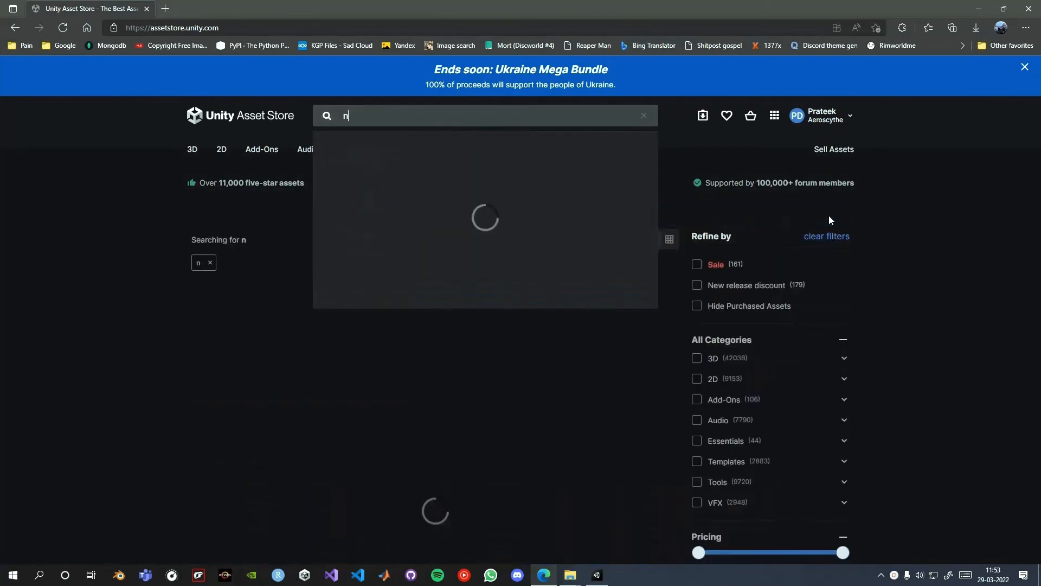
{"action": "type", "text": "eon part"}
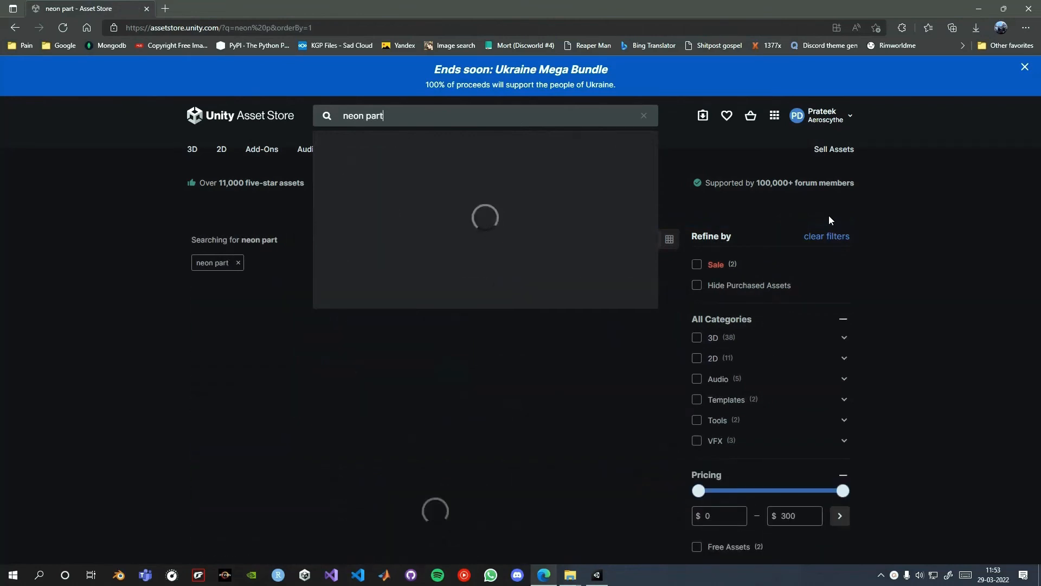
{"action": "type", "text": "icle effects"}
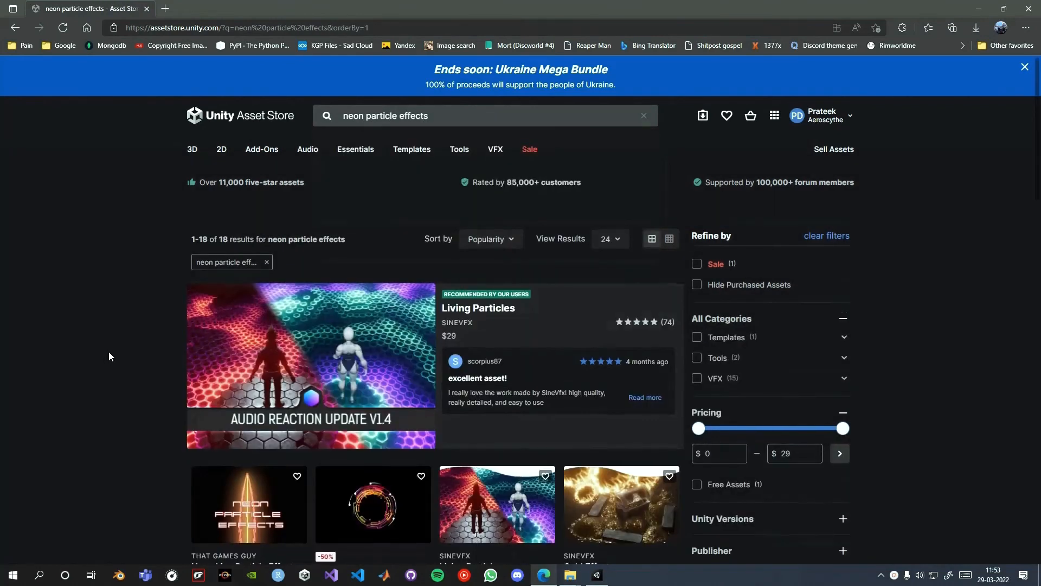
{"action": "scroll", "coordinate": [140, 351], "scroll_direction": "down", "scroll_amount": 5}
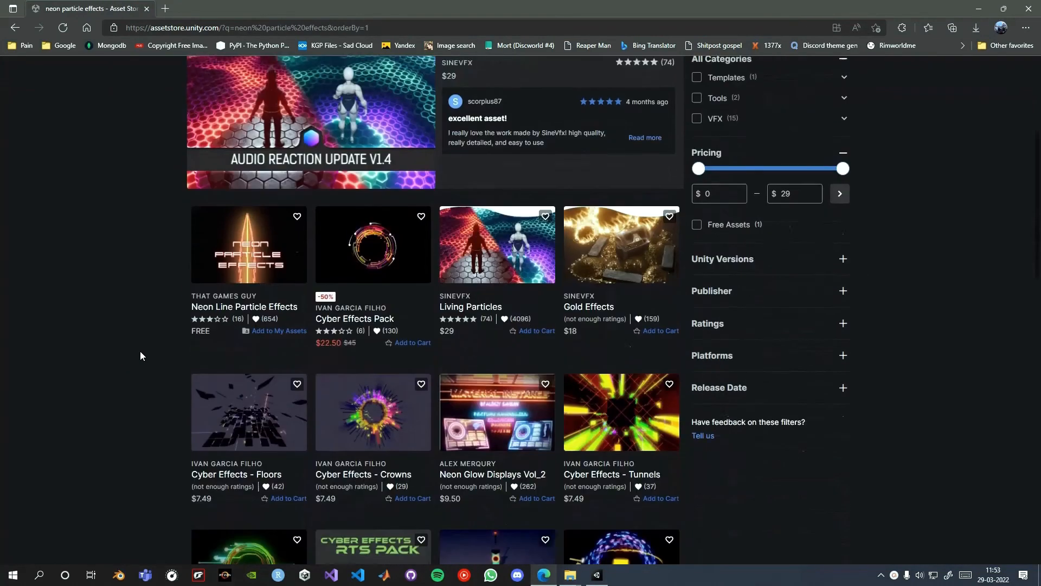
{"action": "scroll", "coordinate": [140, 353], "scroll_direction": "up", "scroll_amount": 1}
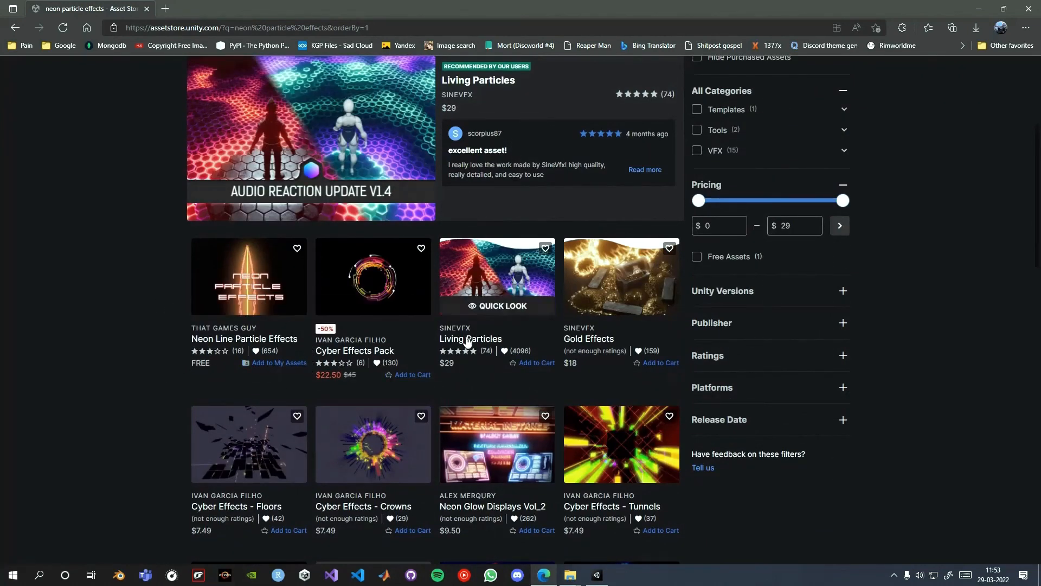
{"action": "scroll", "coordinate": [577, 398], "scroll_direction": "down", "scroll_amount": 1}
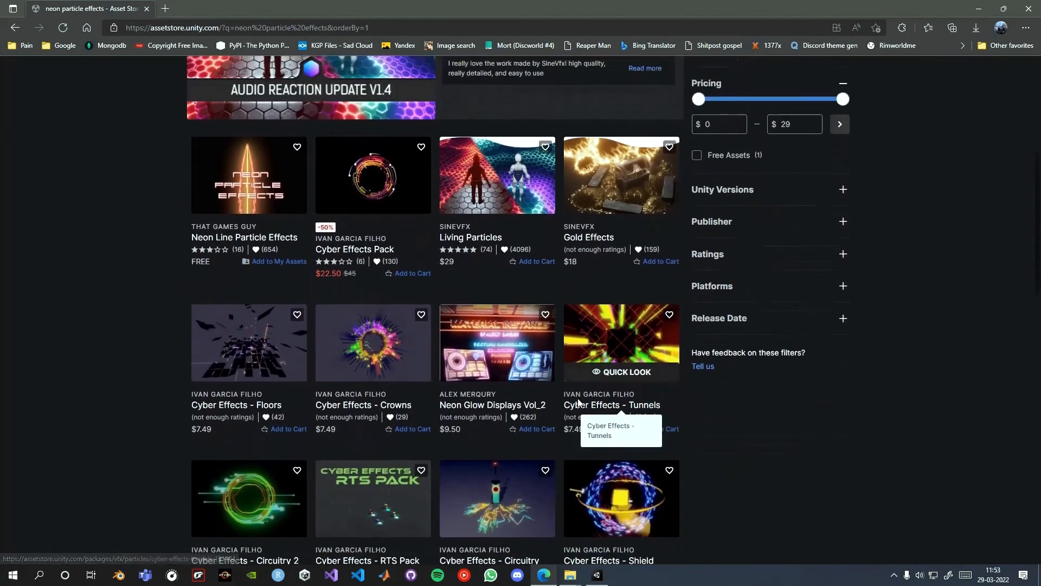
{"action": "scroll", "coordinate": [359, 382], "scroll_direction": "up", "scroll_amount": 1}
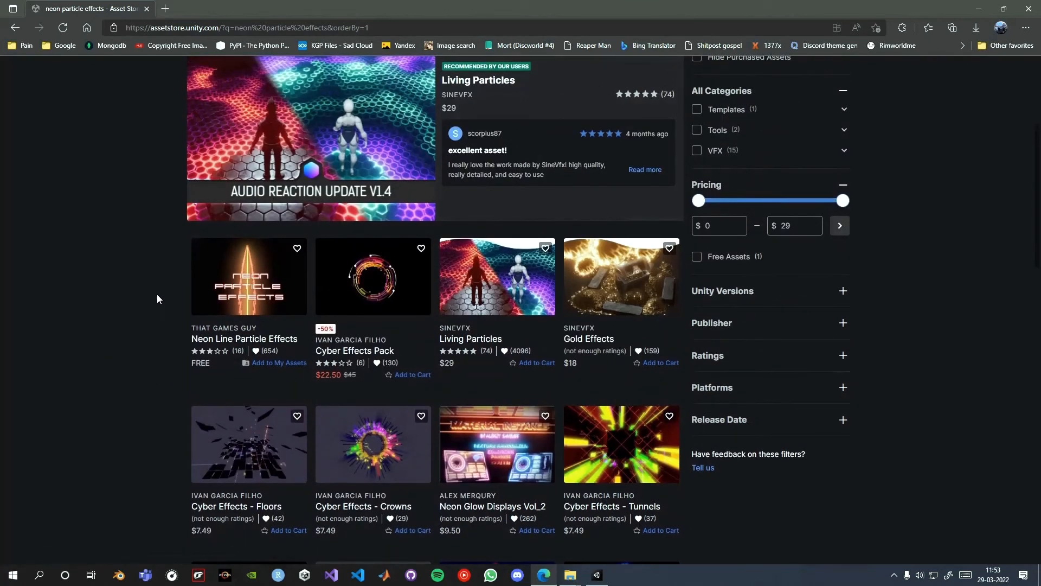
{"action": "left_click", "coordinate": [243, 265]}
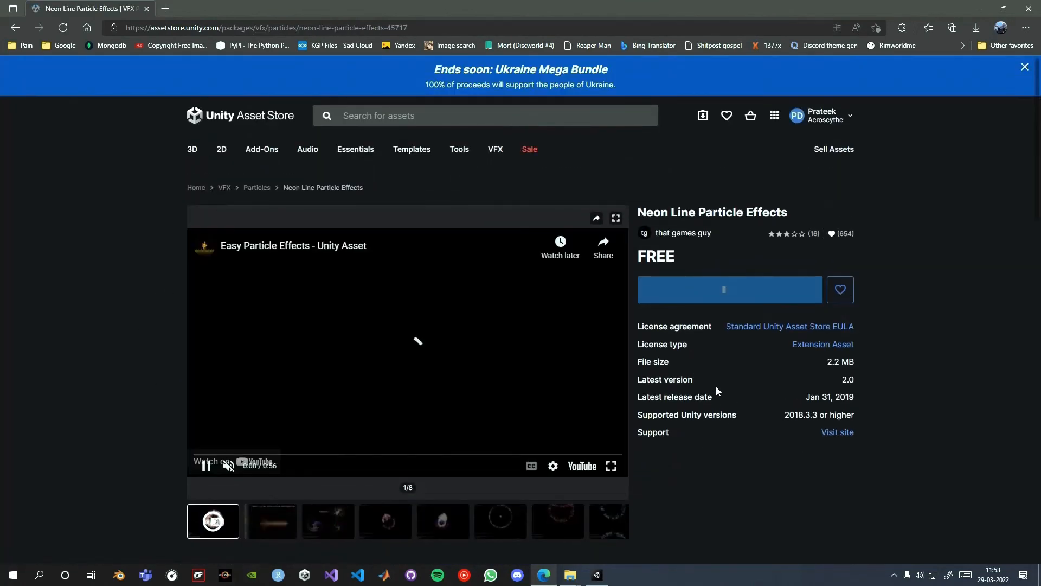
- Look through the preview images and the overview description of the Neon Line Particle Effects asset
{"action": "left_click", "coordinate": [271, 481]}
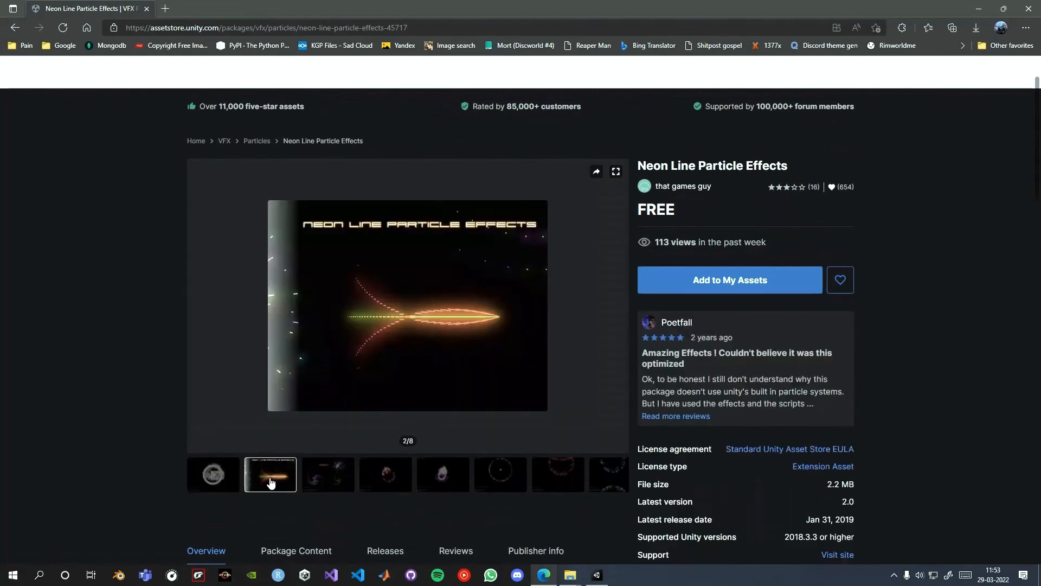
{"action": "left_click", "coordinate": [344, 480]}
{"action": "scroll", "coordinate": [358, 380], "scroll_direction": "down", "scroll_amount": 6}
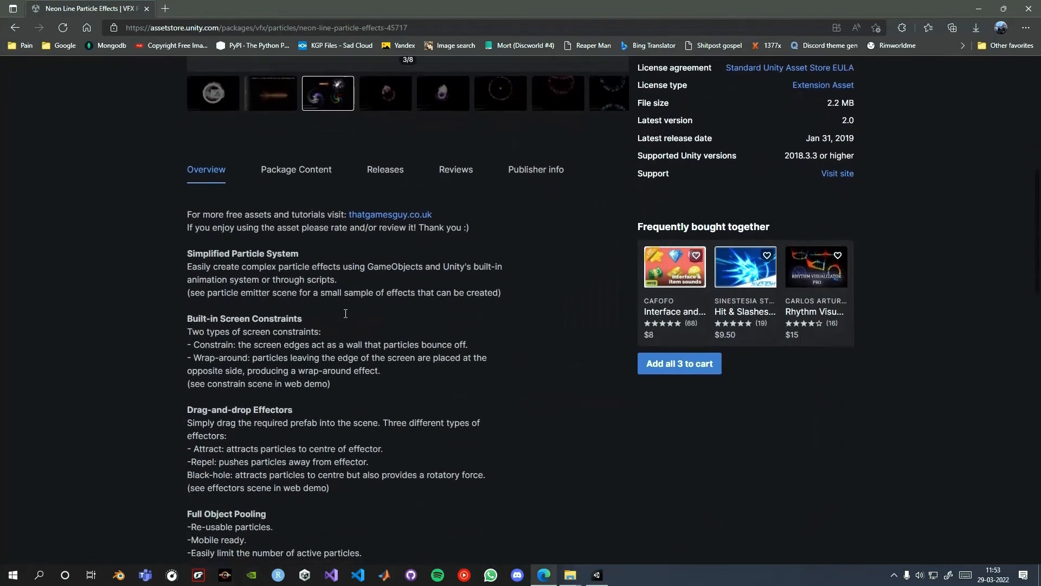
{"action": "scroll", "coordinate": [346, 314], "scroll_direction": "up", "scroll_amount": 2}
{"action": "scroll", "coordinate": [399, 455], "scroll_direction": "up", "scroll_amount": 5}
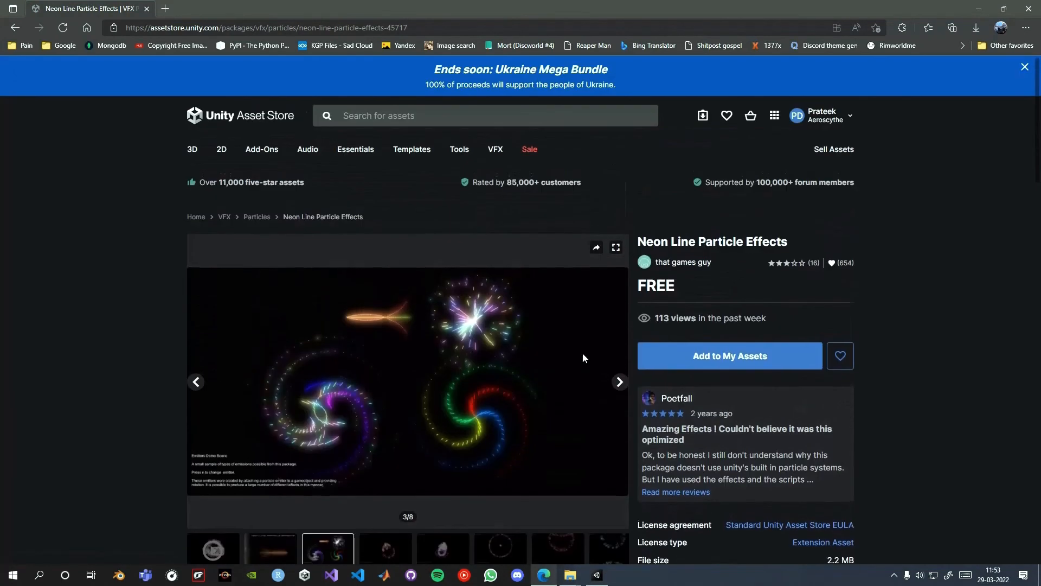
- Add Neon Line Particle Effects to My Assets, accept the Asset Store terms and dismiss the notice
{"action": "left_click", "coordinate": [696, 361]}
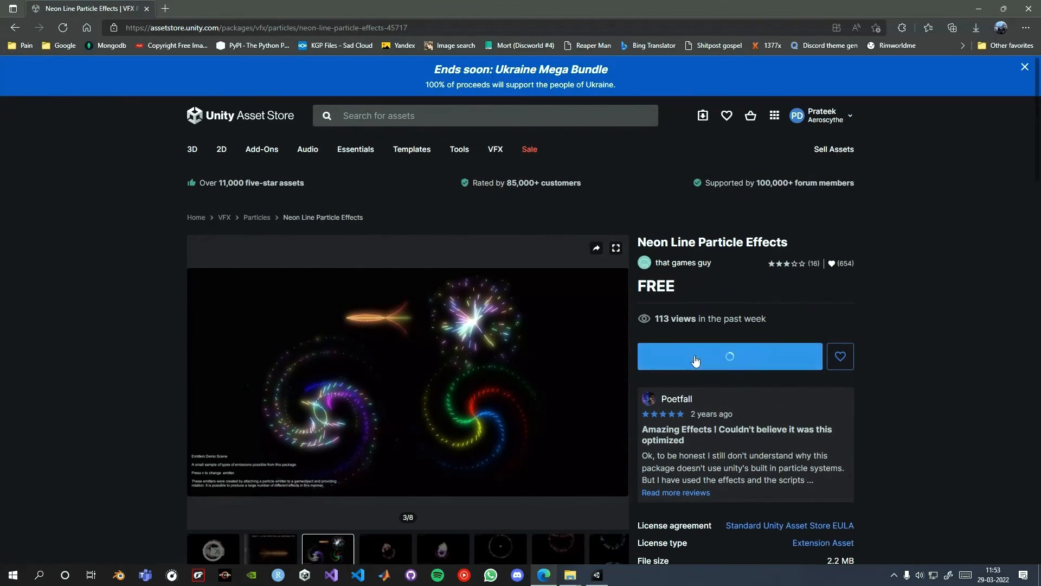
{"action": "scroll", "coordinate": [580, 318], "scroll_direction": "down", "scroll_amount": 1}
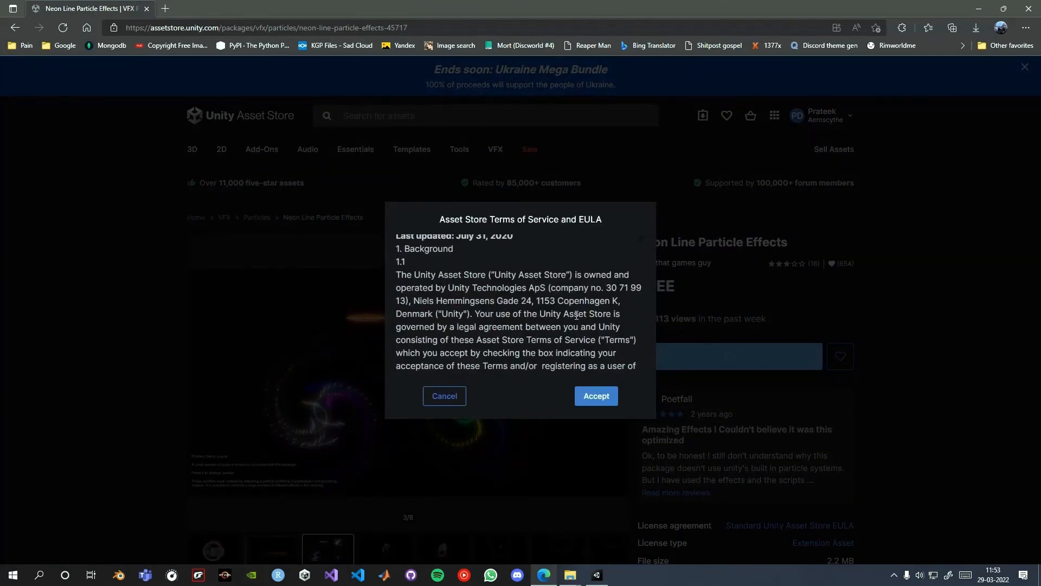
{"action": "scroll", "coordinate": [577, 314], "scroll_direction": "up", "scroll_amount": 1}
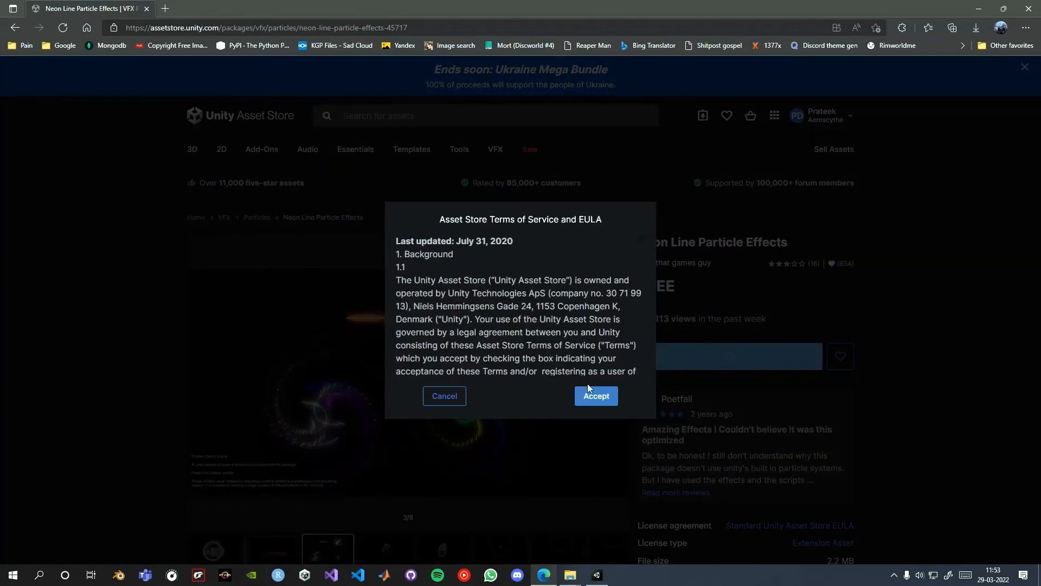
{"action": "left_click", "coordinate": [587, 397]}
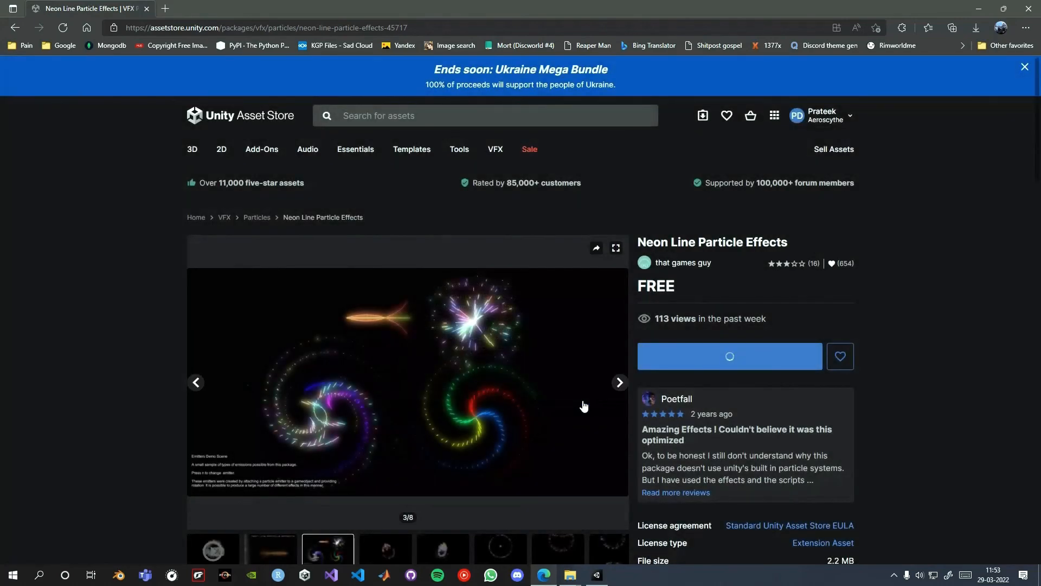
{"action": "key", "text": "XF86AudioMute"}
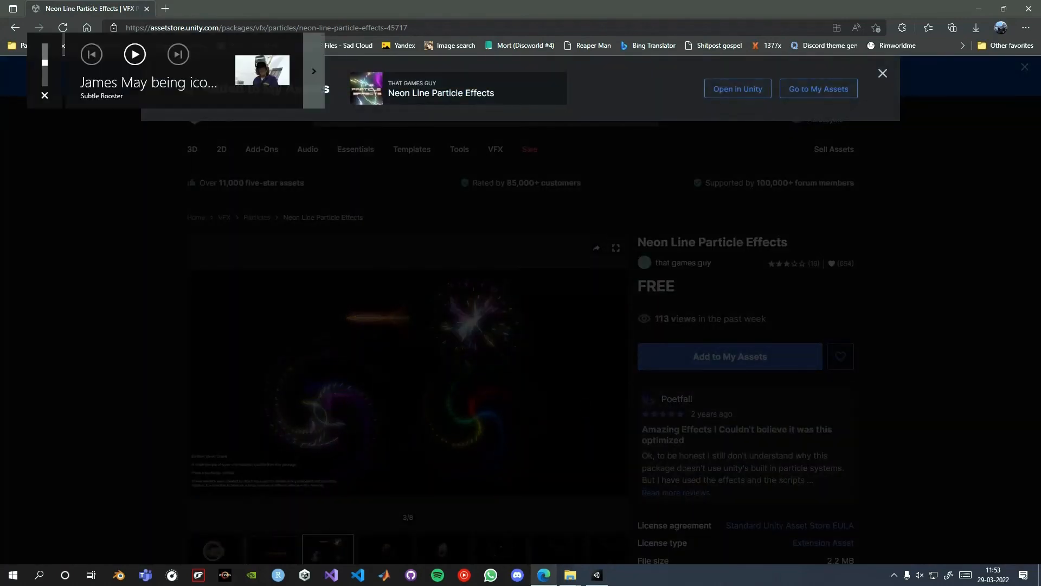
{"action": "key", "text": "XF86AudioMute"}
{"action": "left_click", "coordinate": [882, 74]}
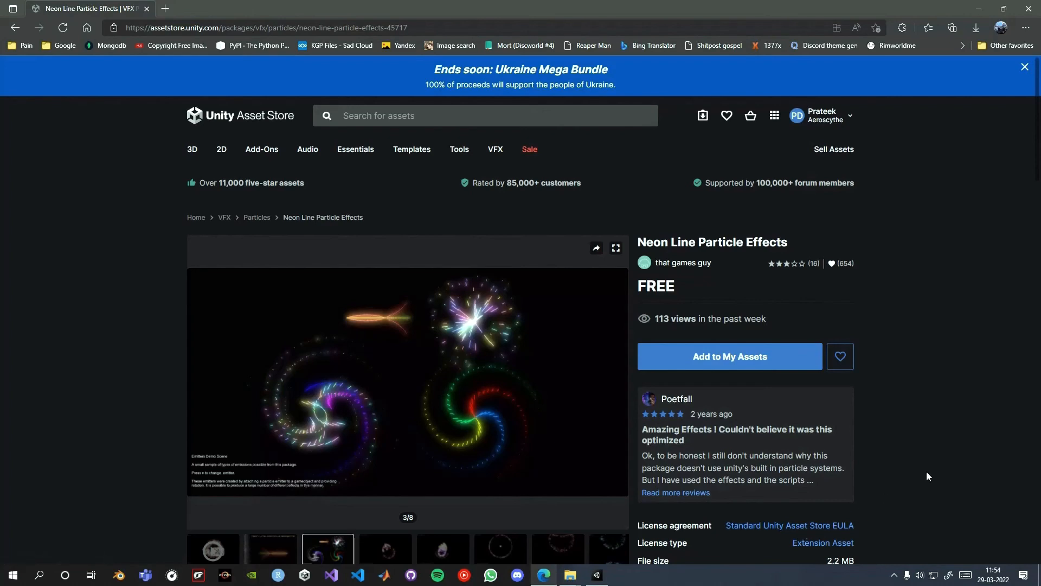
- Switch back to the Unity editor, open the Package Manager and list the packages from My Assets
{"action": "left_click", "coordinate": [597, 574]}
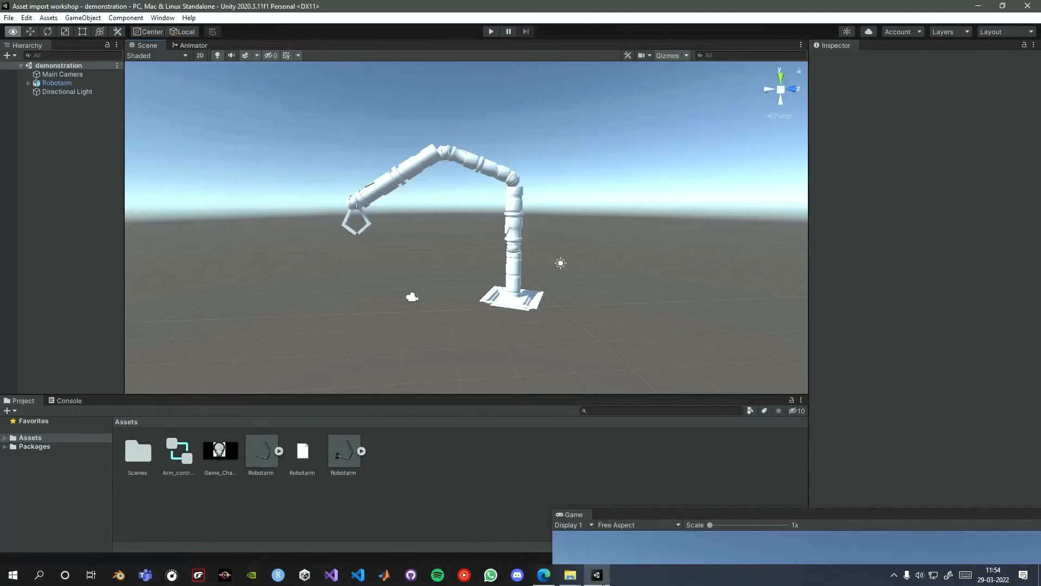
{"action": "key", "text": "w"}
{"action": "left_click", "coordinate": [162, 18]}
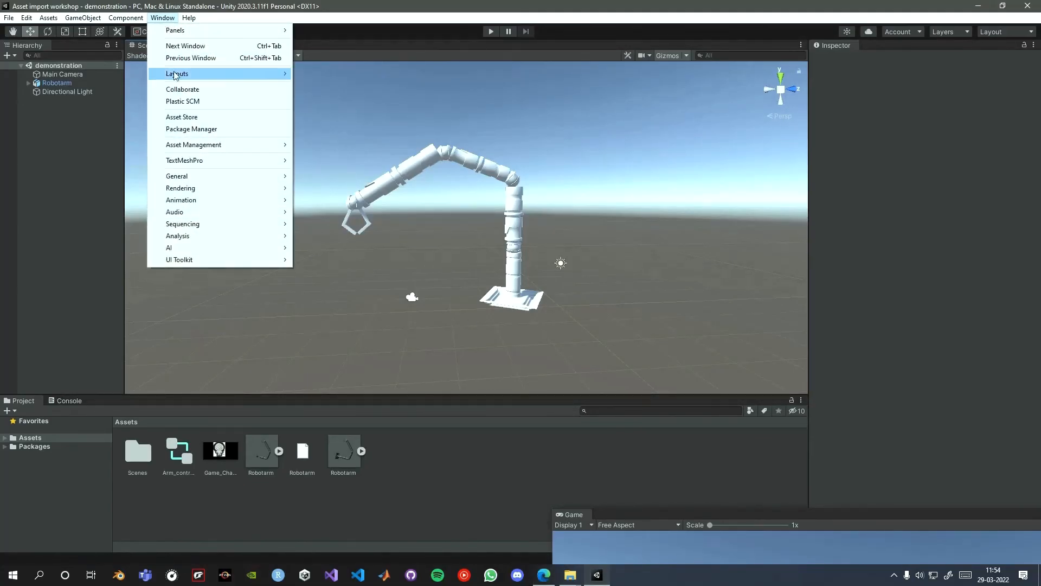
{"action": "left_click", "coordinate": [190, 129]}
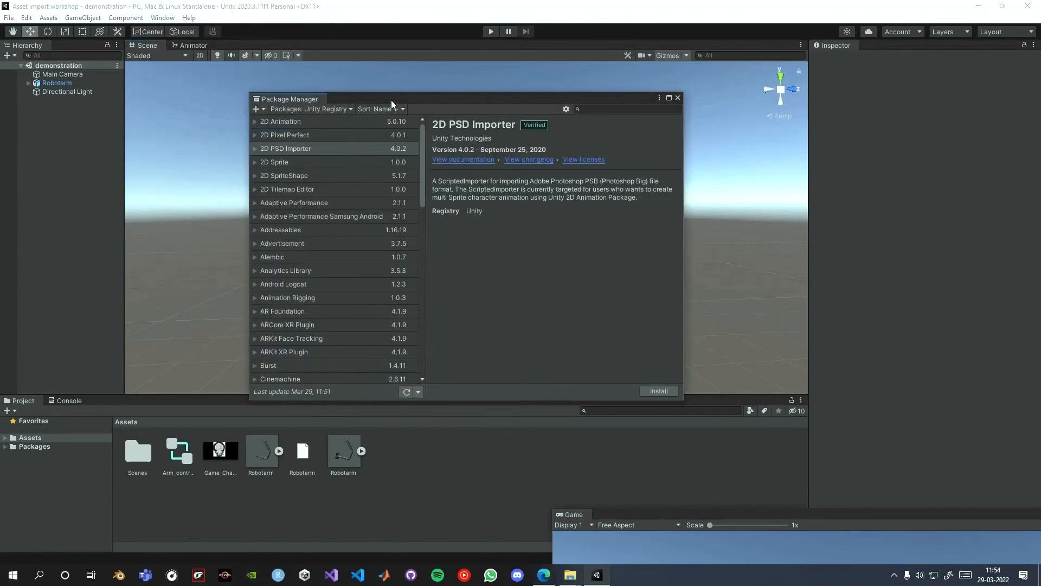
{"action": "left_click_drag", "start_coordinate": [391, 100], "coordinate": [402, 94]}
{"action": "left_click", "coordinate": [313, 103]}
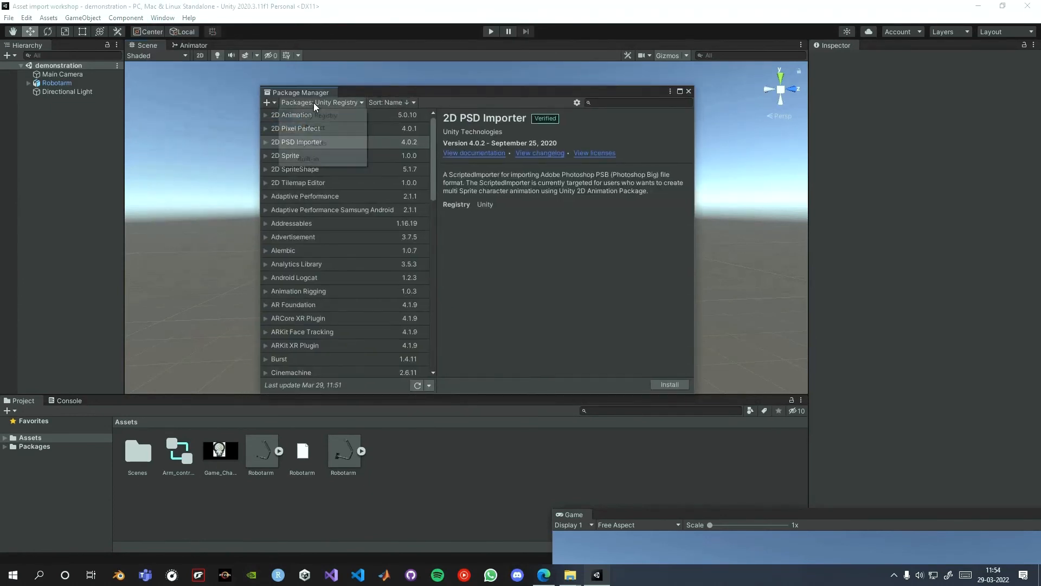
{"action": "left_click", "coordinate": [342, 143]}
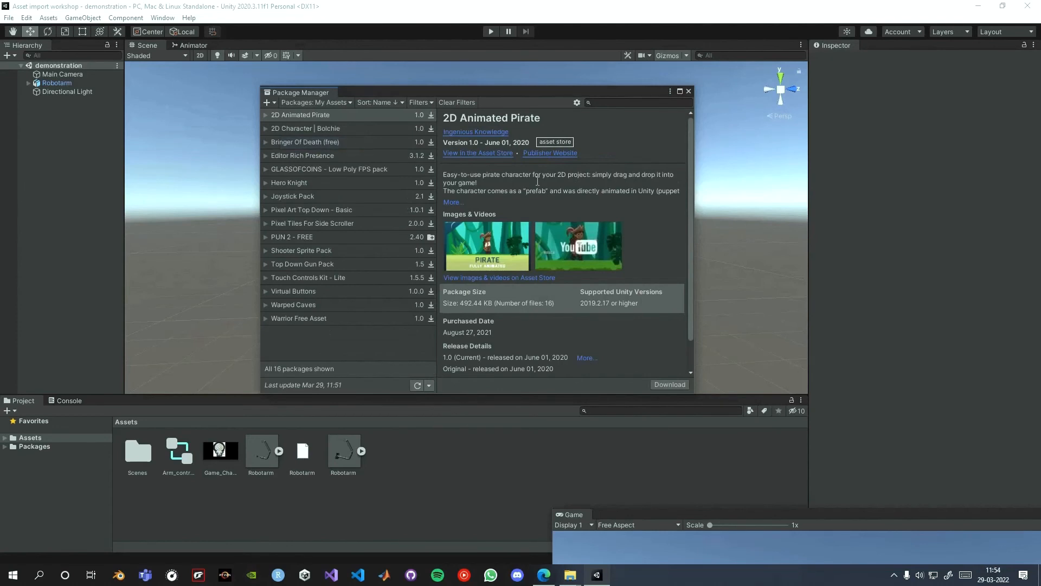
- Filter the packages with "ne", download Neon Line Particle Effects and start importing it
{"action": "left_click", "coordinate": [627, 103]}
{"action": "type", "text": "ne"}
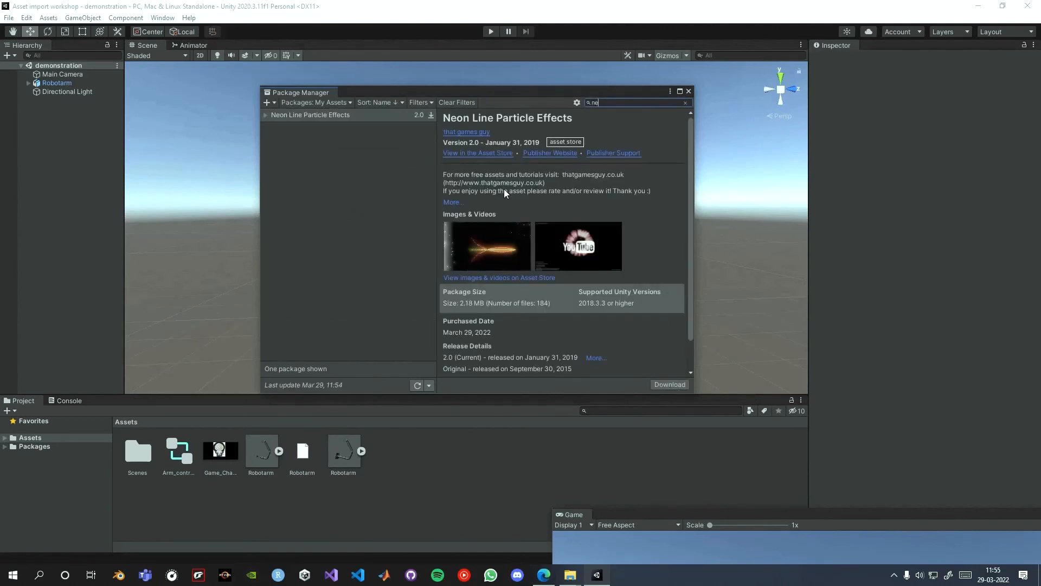
{"action": "left_click", "coordinate": [664, 386]}
{"action": "left_click", "coordinate": [665, 384]}
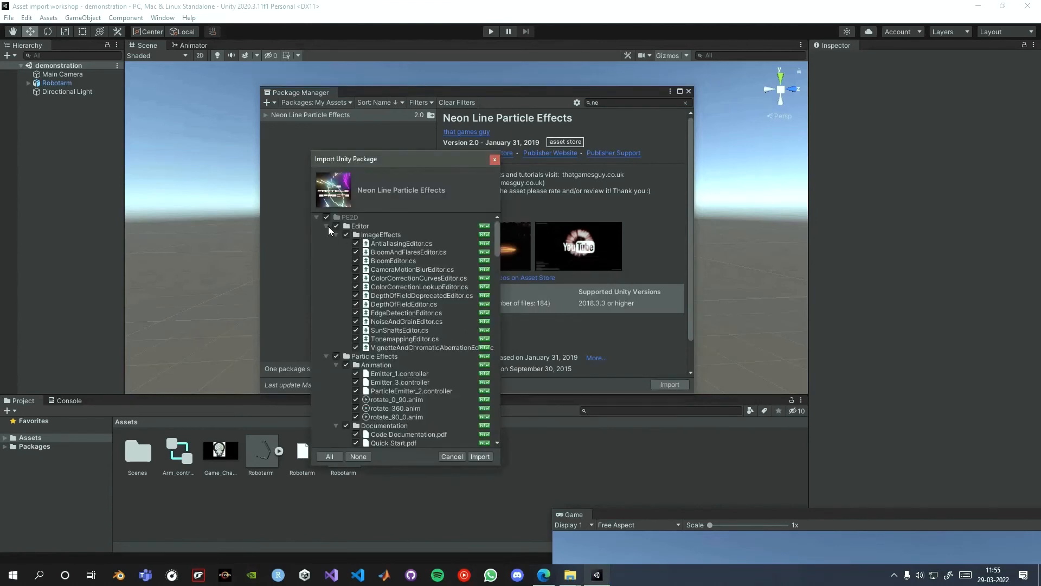
- Review the package's file list, import all of its contents and allow the automatic API update
{"action": "scroll", "coordinate": [408, 264], "scroll_direction": "down", "scroll_amount": 20}
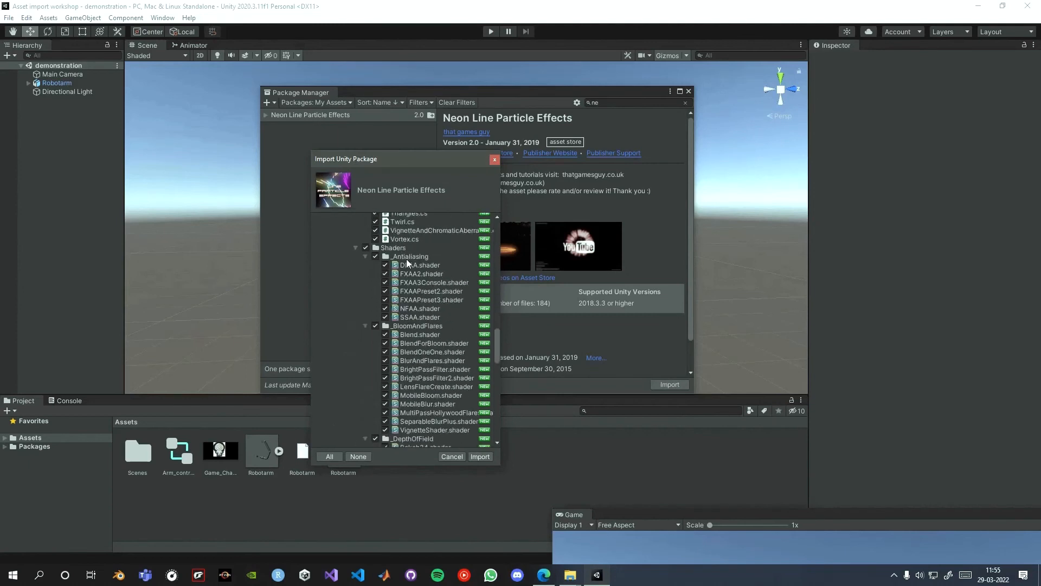
{"action": "scroll", "coordinate": [402, 258], "scroll_direction": "down", "scroll_amount": 5}
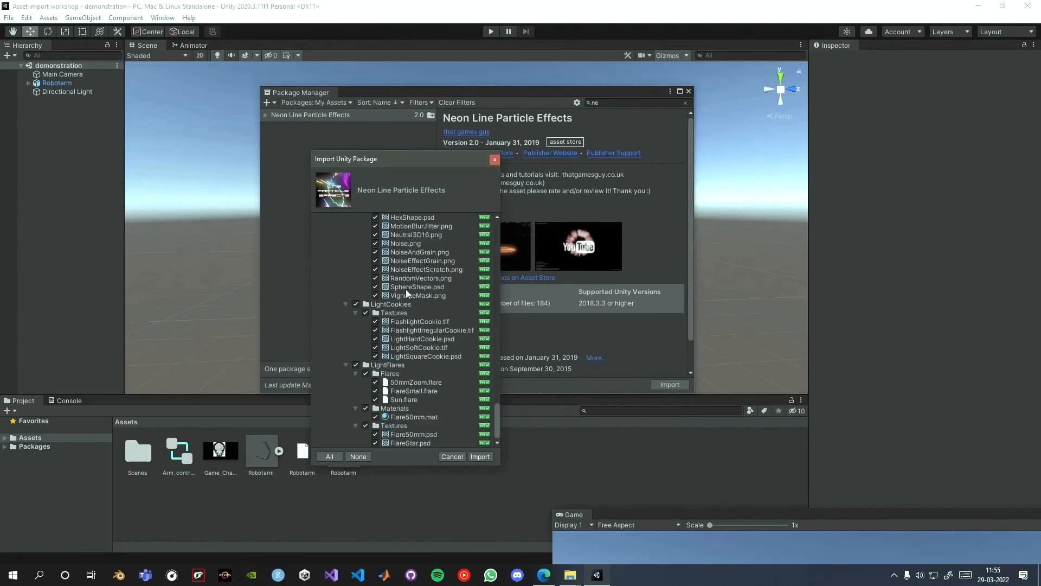
{"action": "left_click", "coordinate": [488, 454]}
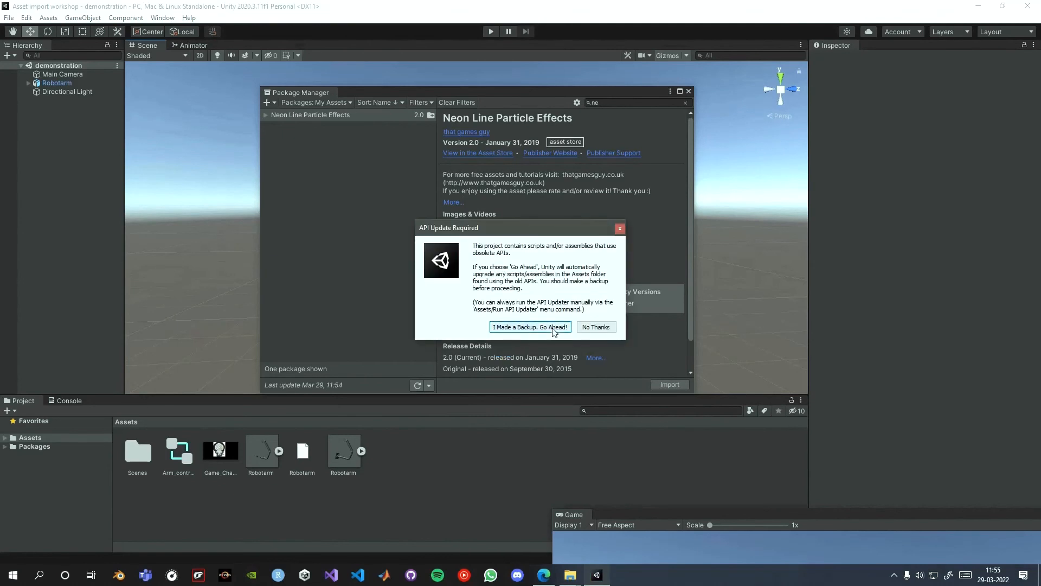
{"action": "left_click", "coordinate": [553, 328]}
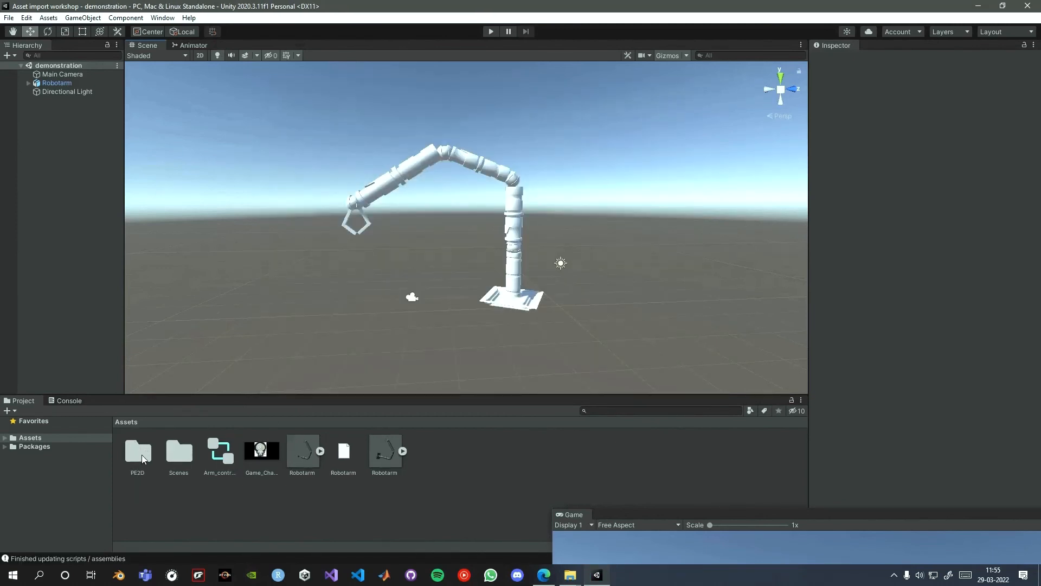
- Browse the imported PE2D folder down through Standard Assets and Effects to the ImageEffects folder
{"action": "double_click", "coordinate": [142, 456]}
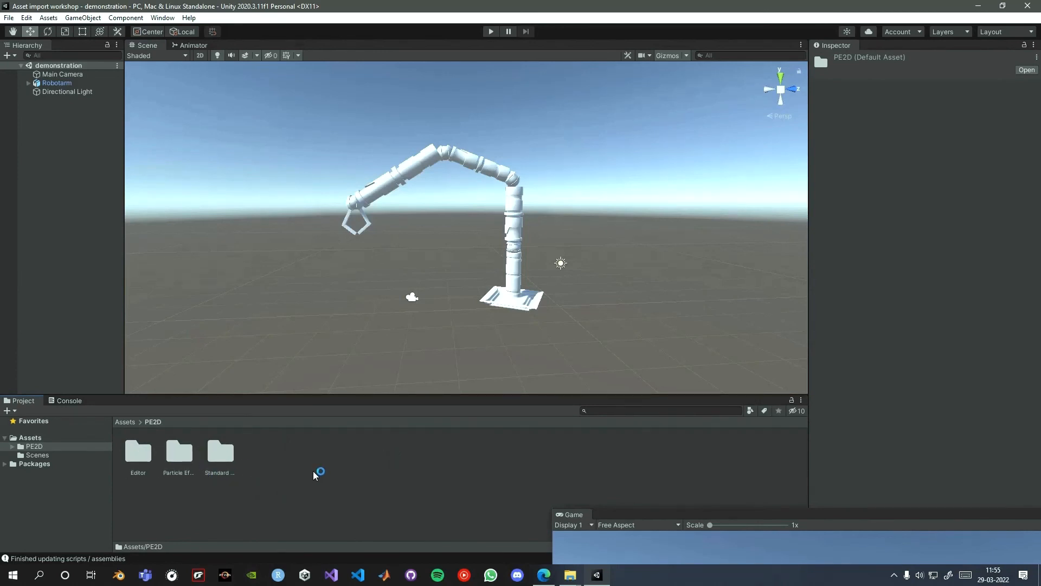
{"action": "double_click", "coordinate": [215, 454]}
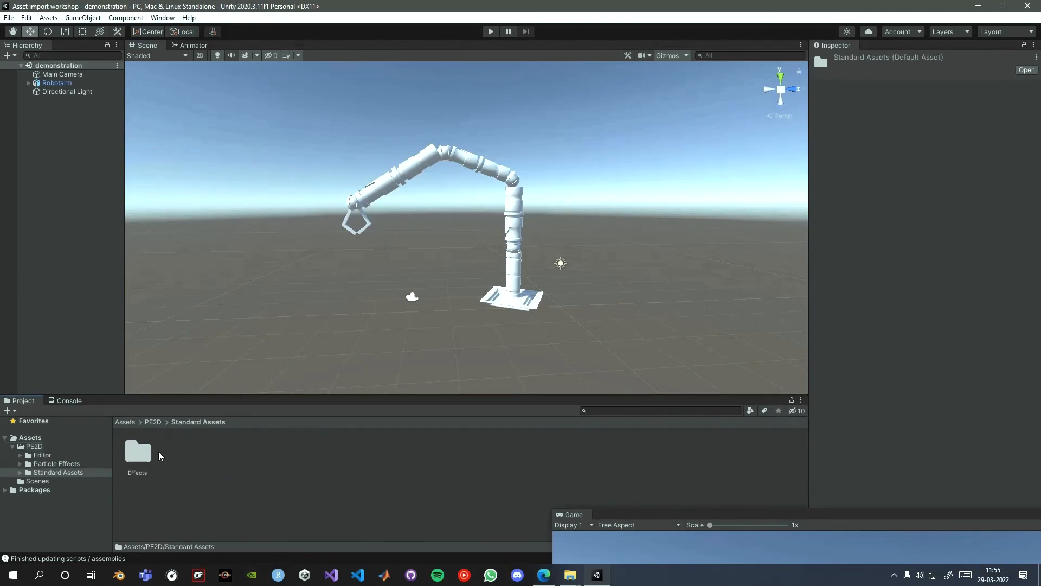
{"action": "double_click", "coordinate": [139, 450]}
{"action": "double_click", "coordinate": [143, 451]}
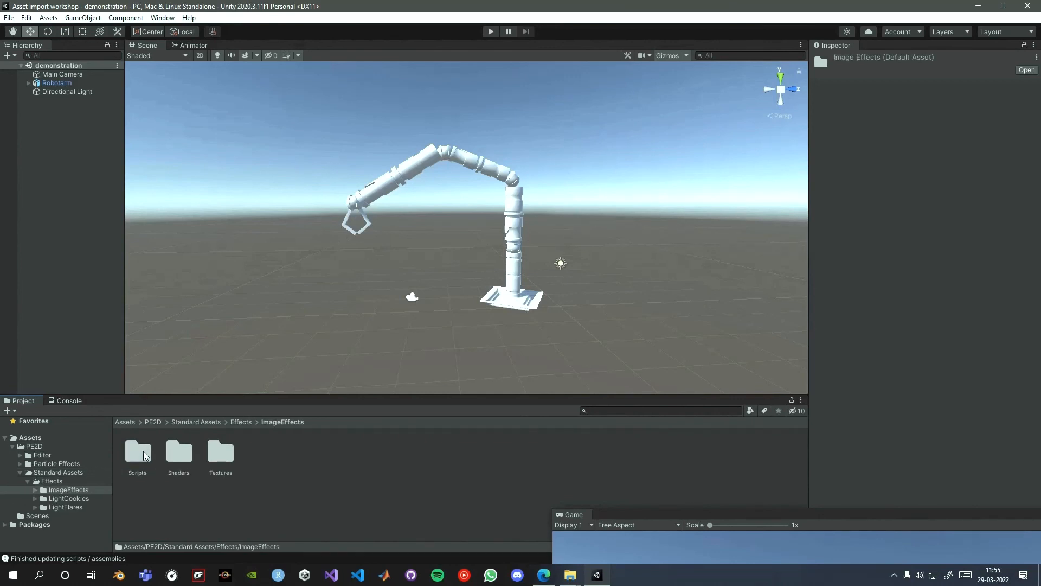
- Look through the Scripts and Shaders folders of ImageEffects and return to the top-level Assets folder
{"action": "double_click", "coordinate": [143, 451]}
{"action": "left_click", "coordinate": [278, 422]}
{"action": "double_click", "coordinate": [181, 450]}
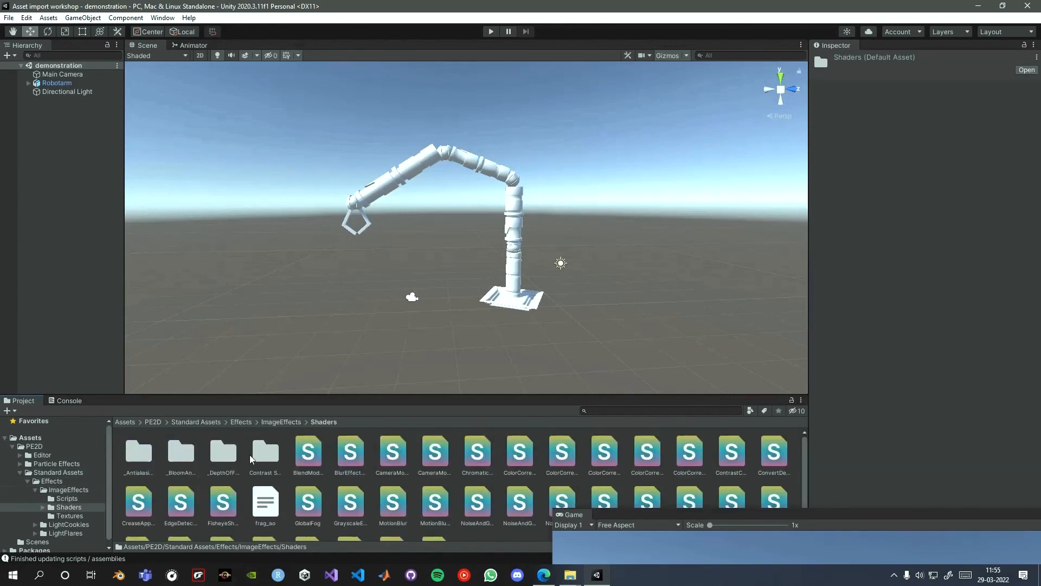
{"action": "left_click", "coordinate": [126, 423]}
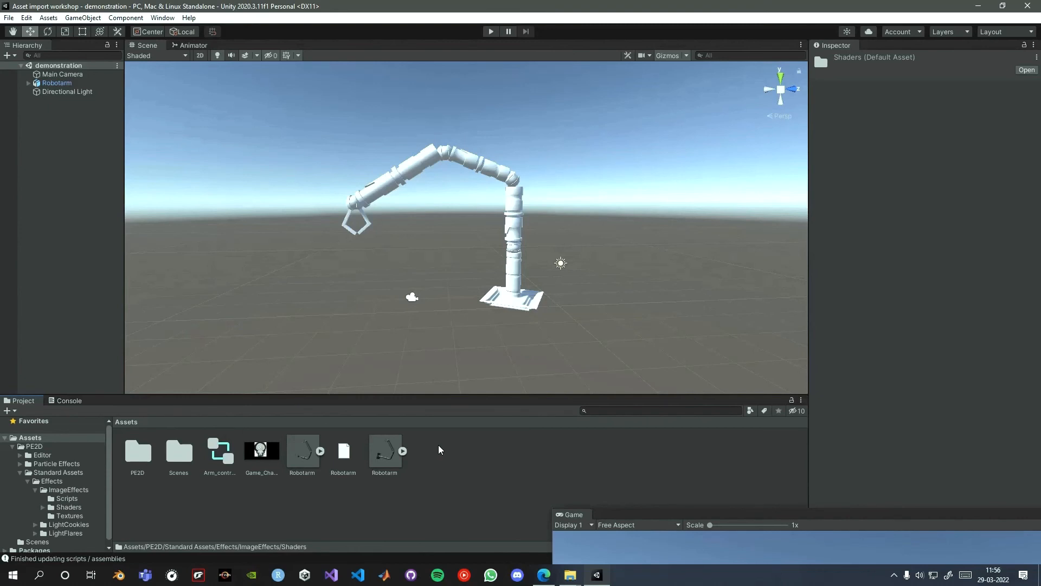
- Reopen the Package Manager, clear the search filter and list the packages from the Unity Registry
{"action": "left_click", "coordinate": [156, 20]}
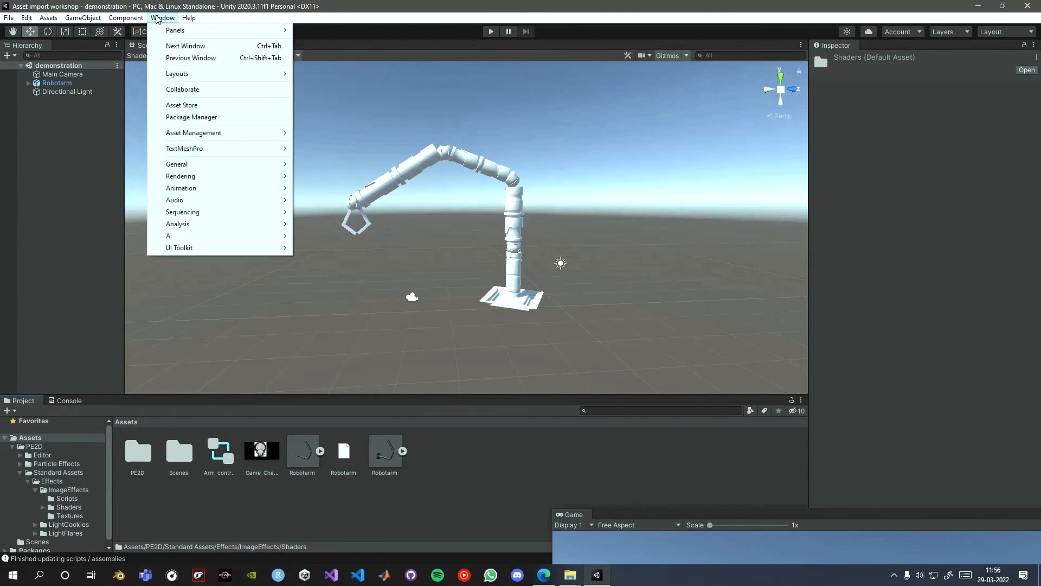
{"action": "left_click", "coordinate": [180, 118]}
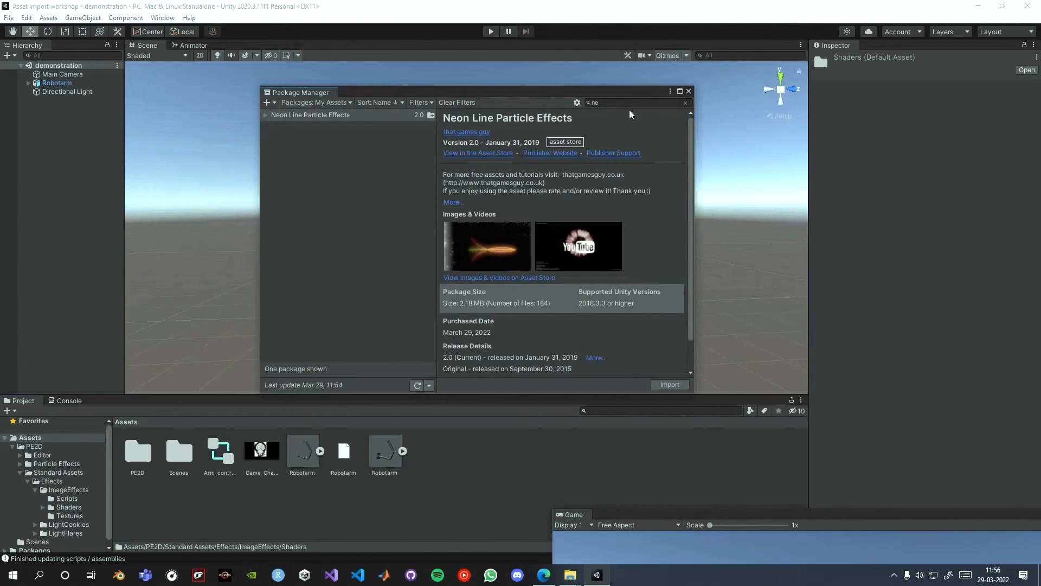
{"action": "left_click", "coordinate": [685, 101]}
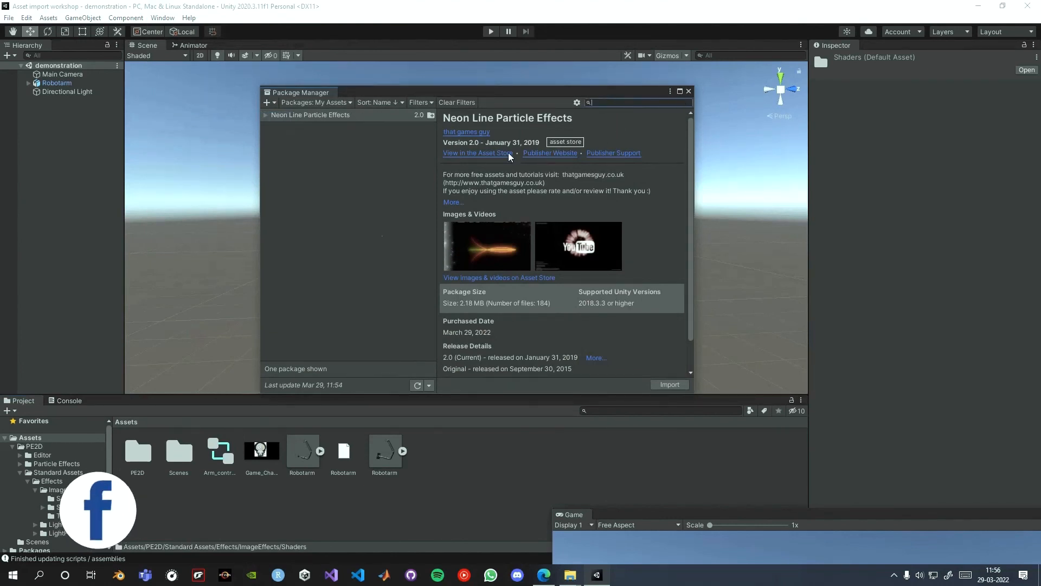
{"action": "left_click", "coordinate": [343, 101]}
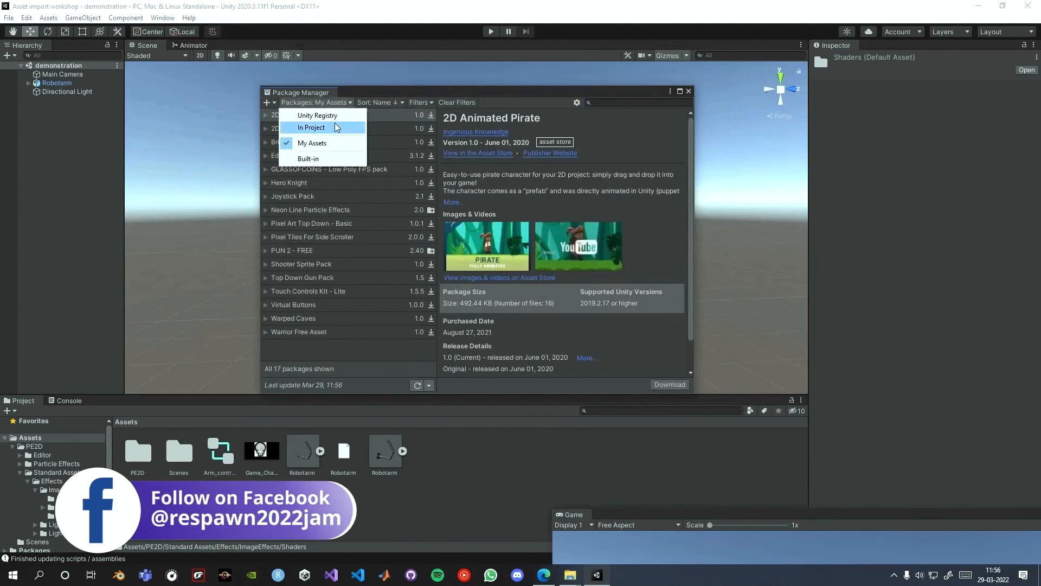
{"action": "left_click", "coordinate": [337, 118]}
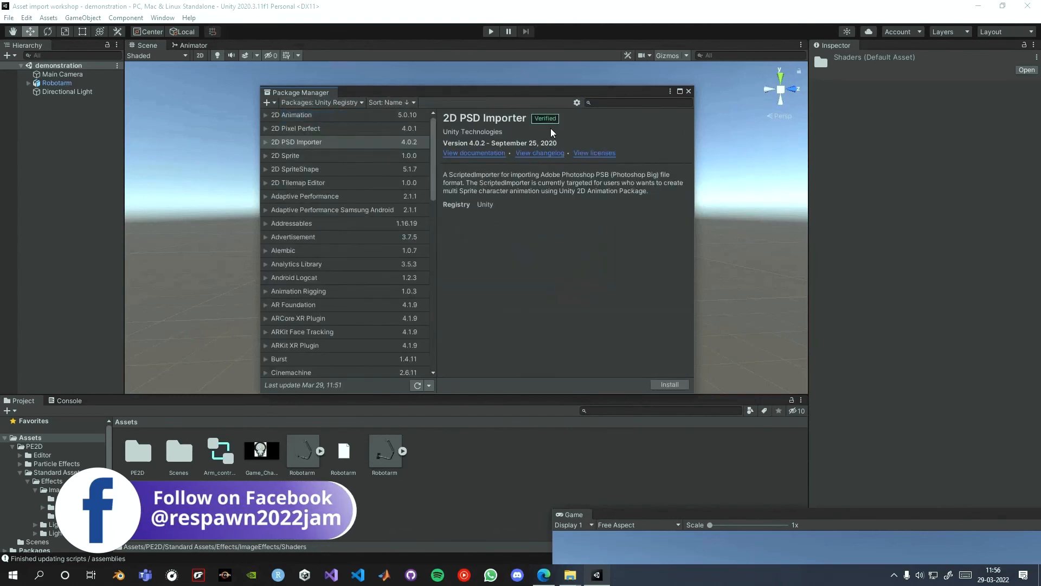
- Search the registry for "psd", install the 2D PSD Importer package and close the Package Manager
{"action": "left_click", "coordinate": [593, 103]}
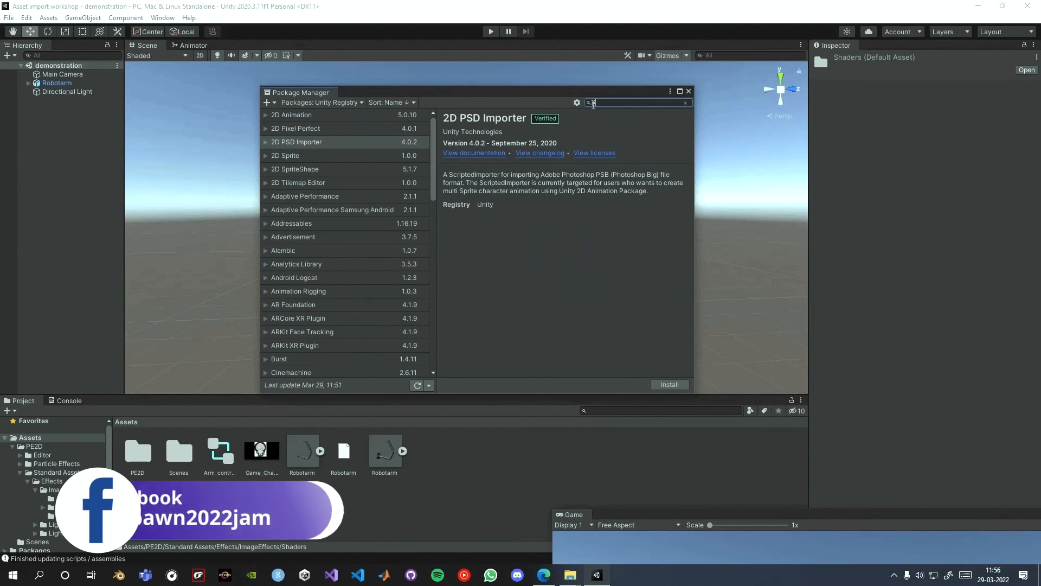
{"action": "type", "text": "psd"}
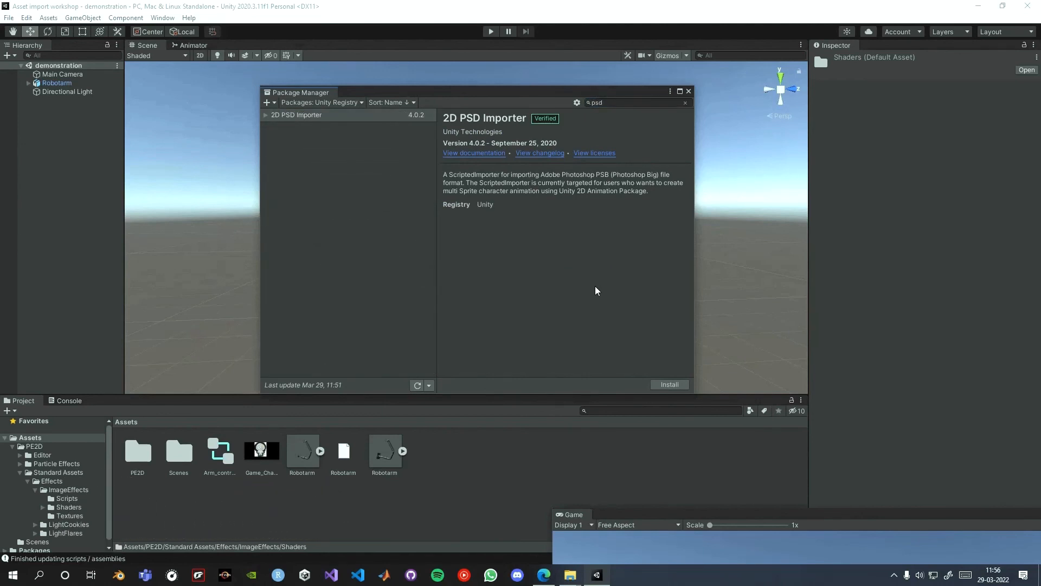
{"action": "left_click_drag", "start_coordinate": [561, 92], "coordinate": [554, 83]}
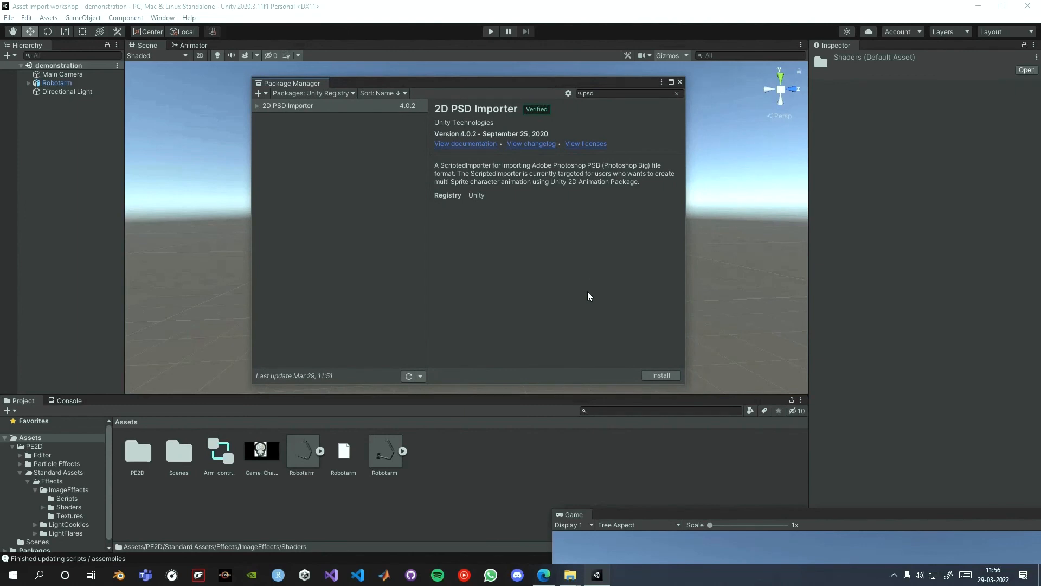
{"action": "left_click", "coordinate": [651, 374]}
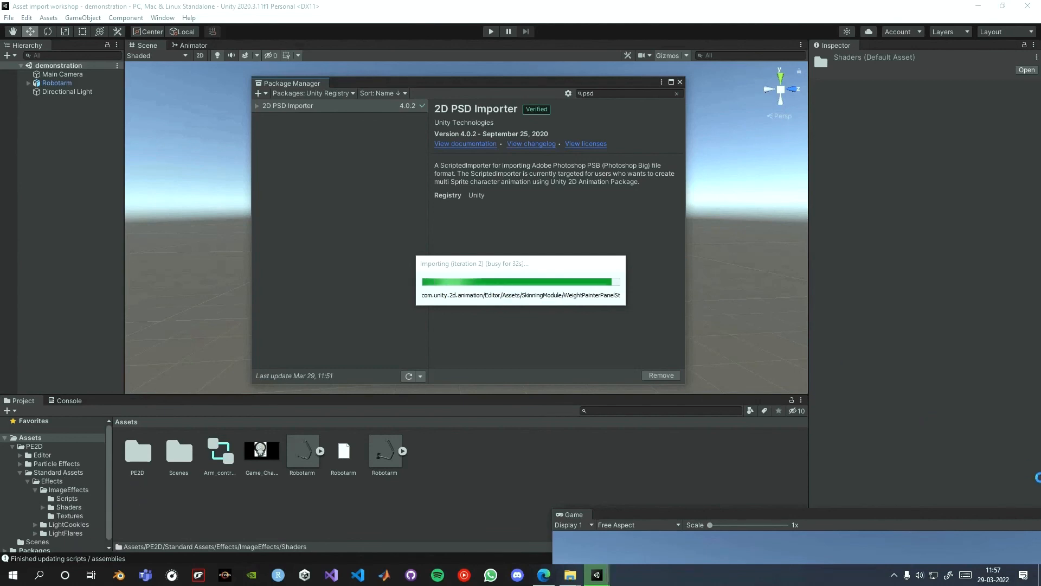
{"action": "left_click", "coordinate": [679, 82]}
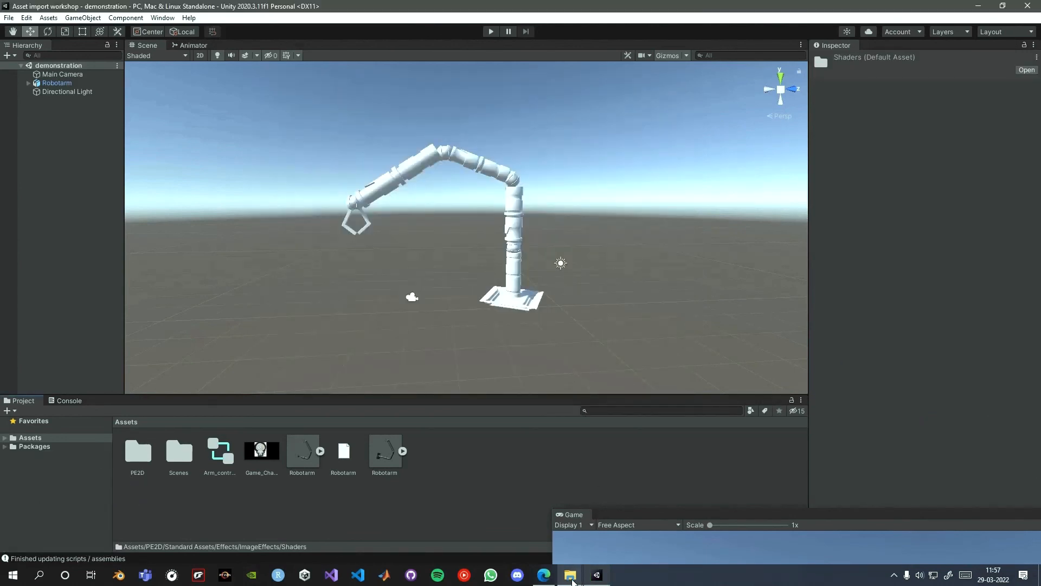
- Switch to the File Explorer window and import Game_Character.psb from the ReSpawn 22 Assets folder into Unity's Assets folder
{"action": "mouse_move", "coordinate": [573, 581]}
{"action": "left_click", "coordinate": [550, 546]}
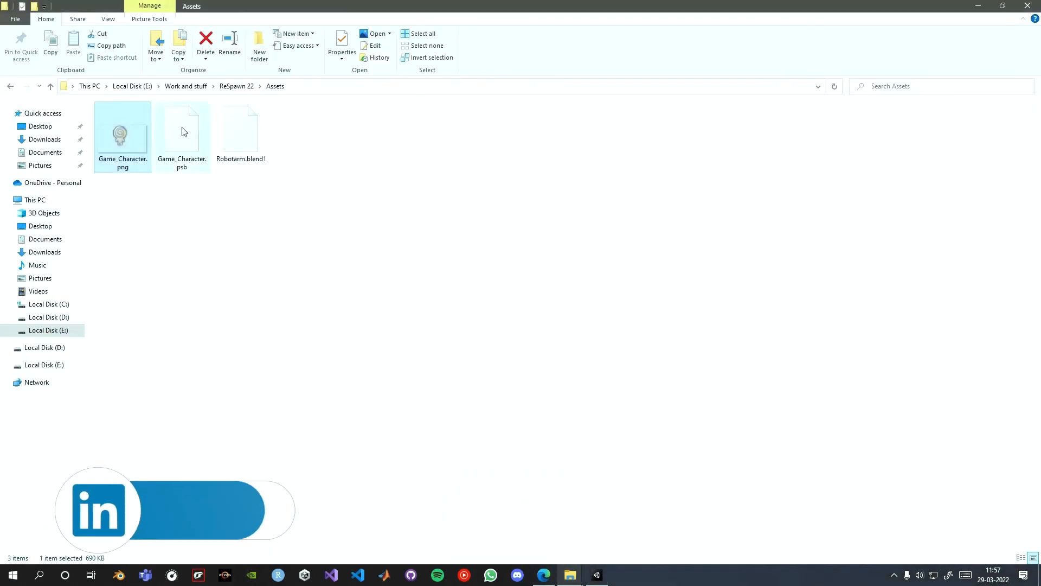
{"action": "left_click_drag", "start_coordinate": [181, 139], "coordinate": [530, 366]}
{"action": "key", "text": "alt+Tab"}
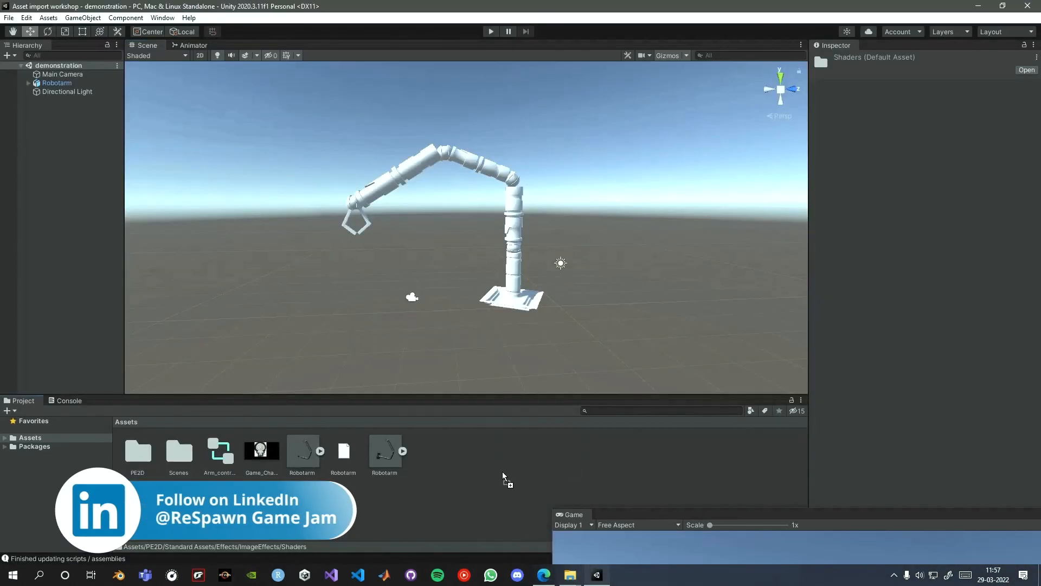
{"action": "left_click_drag", "start_coordinate": [504, 478], "coordinate": [504, 478]}
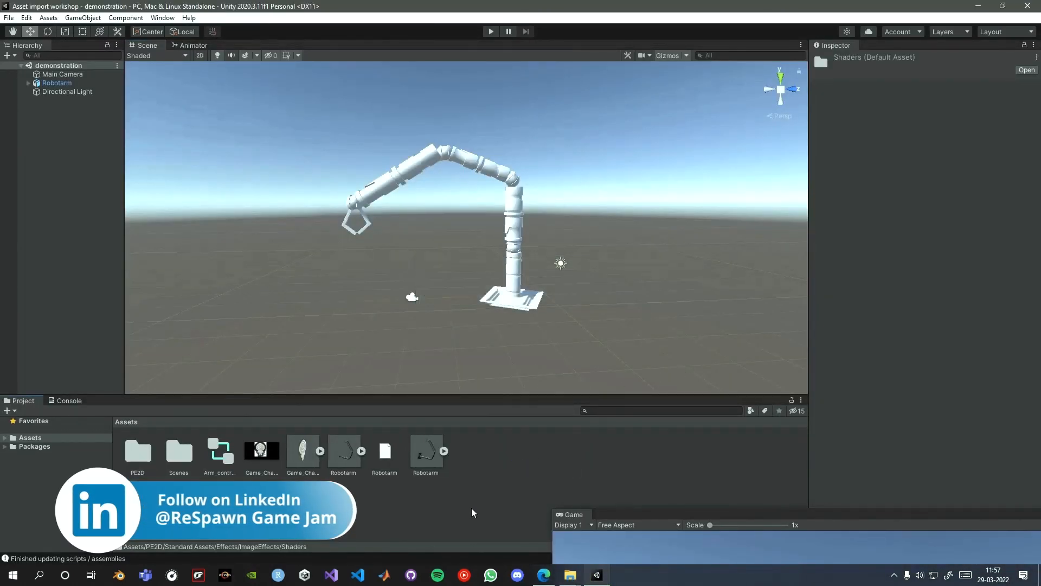
- Place the imported Game_Character.psb asset in the scene near the robot arm and view it from the front
{"action": "left_click", "coordinate": [305, 454]}
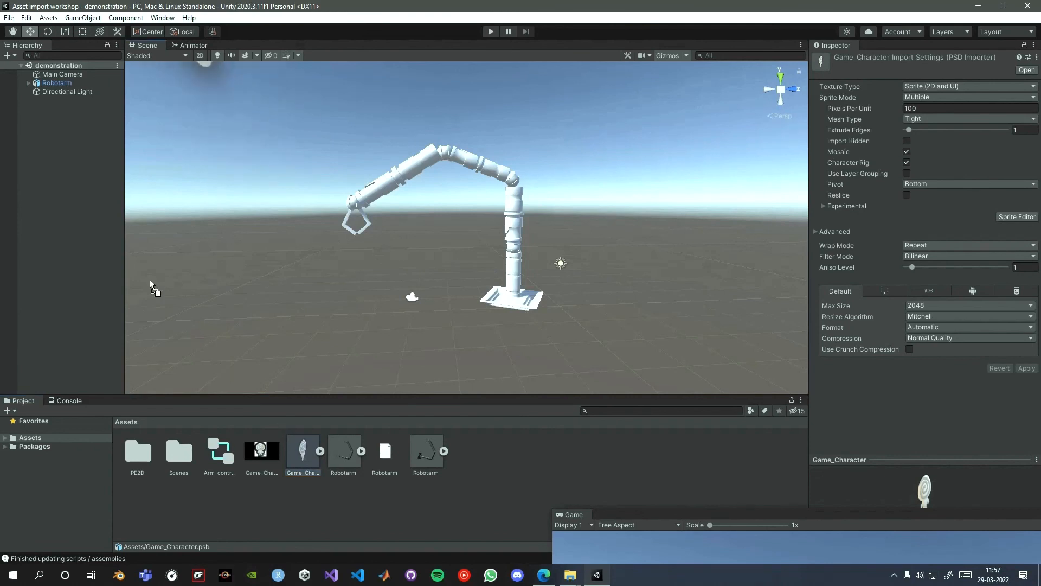
{"action": "left_click_drag", "start_coordinate": [151, 284], "coordinate": [348, 417]}
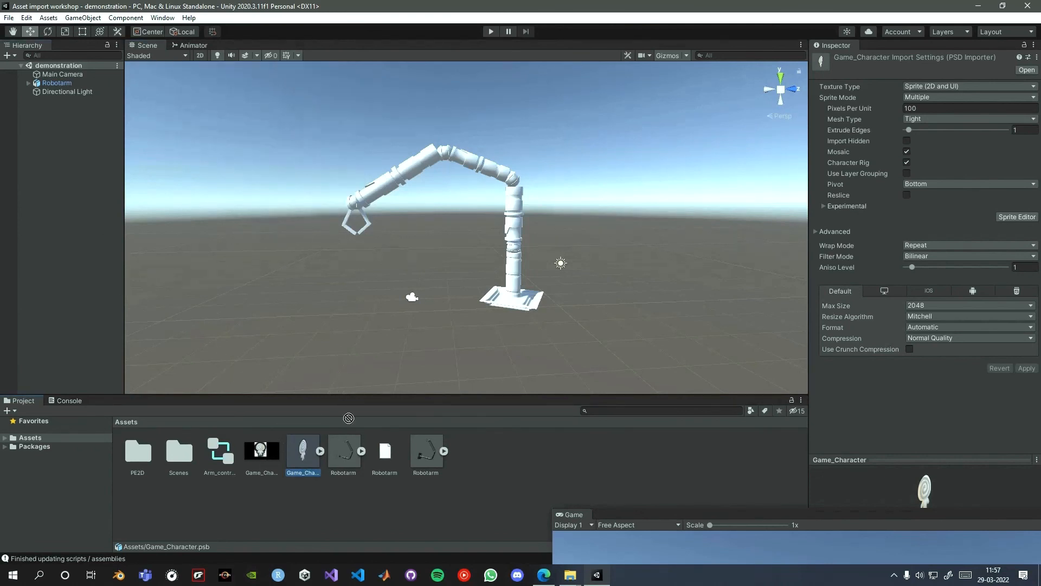
{"action": "left_click_drag", "start_coordinate": [397, 368], "coordinate": [397, 369]}
{"action": "left_click_drag", "start_coordinate": [465, 308], "coordinate": [355, 298], "text": "alt"}
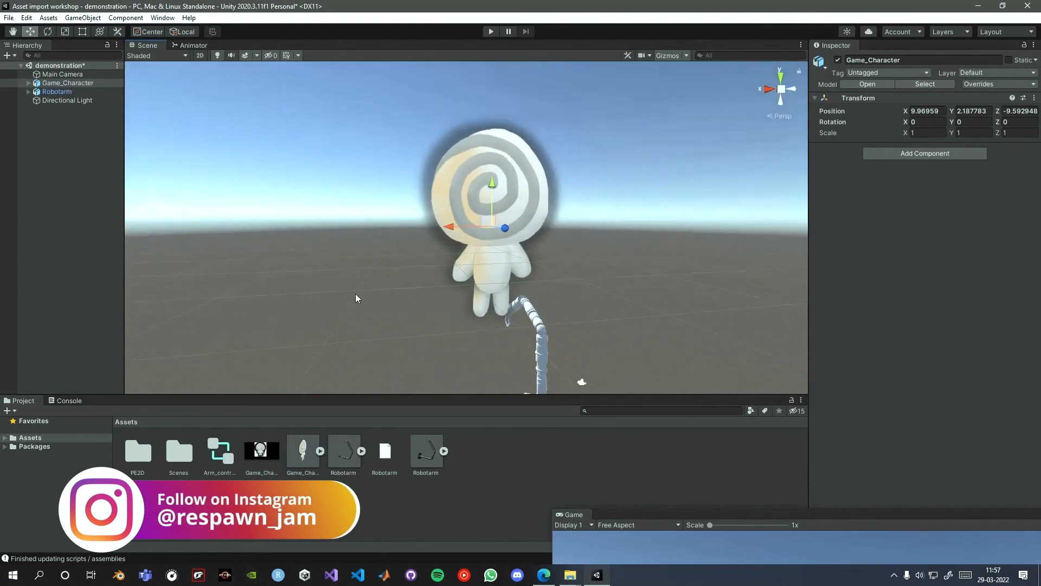